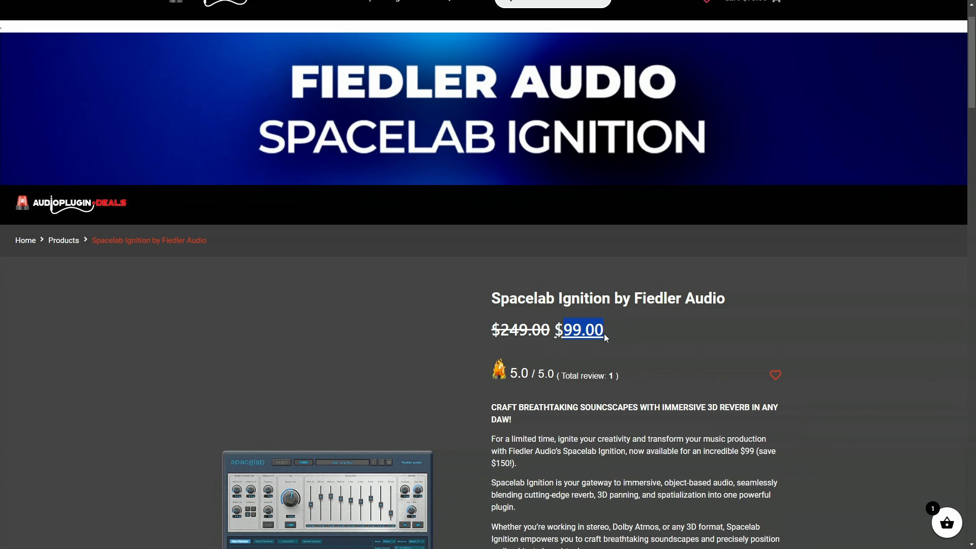
Read through the Spacelab Ignition product page, covering its price, description and limited-time offer
scroll(604, 334, "down", 4)
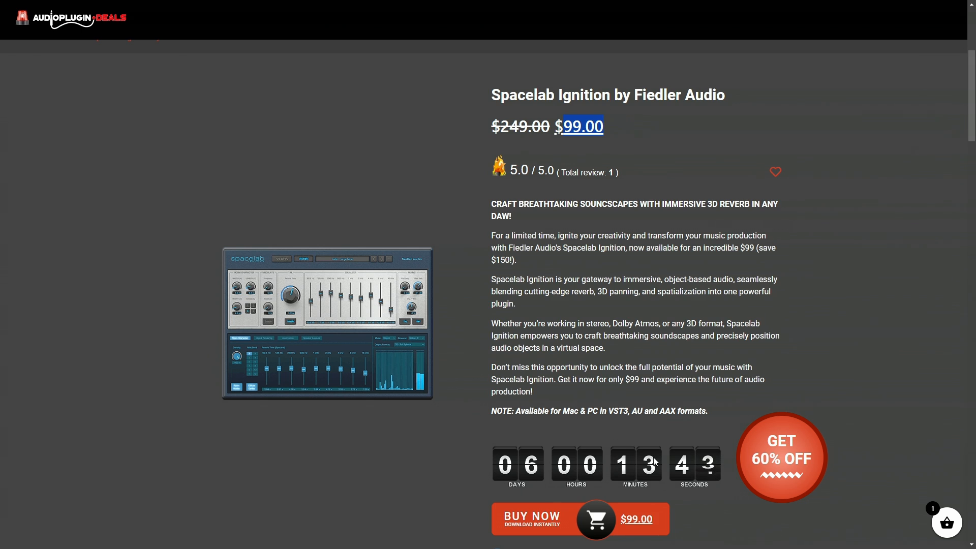
scroll(654, 460, "up", 4)
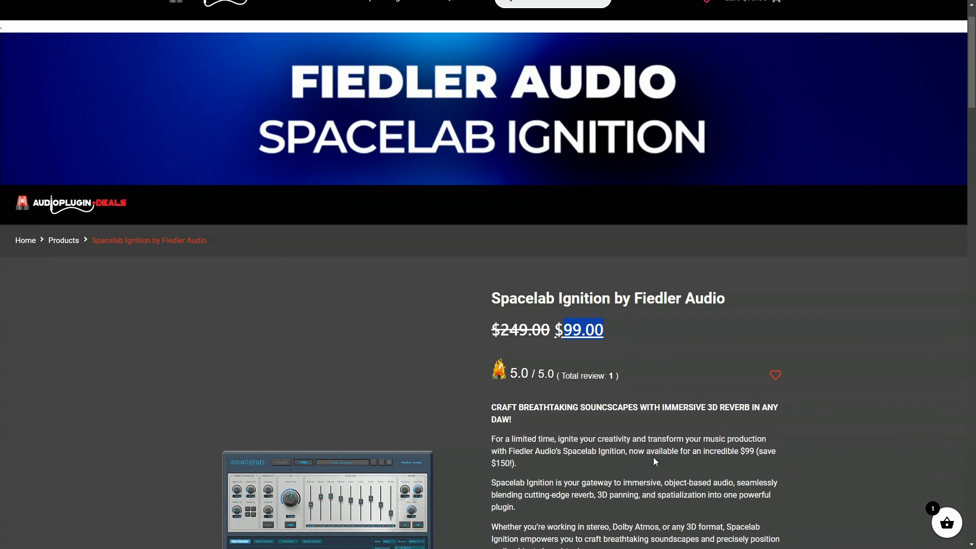
scroll(356, 391, "down", 4)
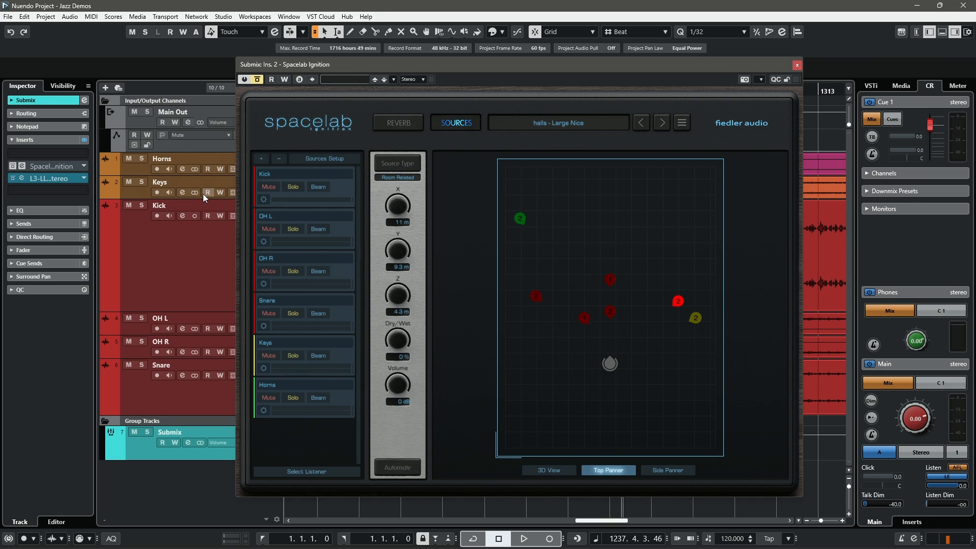
Close the Spacelab Ignition plugin window and listen briefly to the jazz project's playback
left_click(797, 65)
key("space")
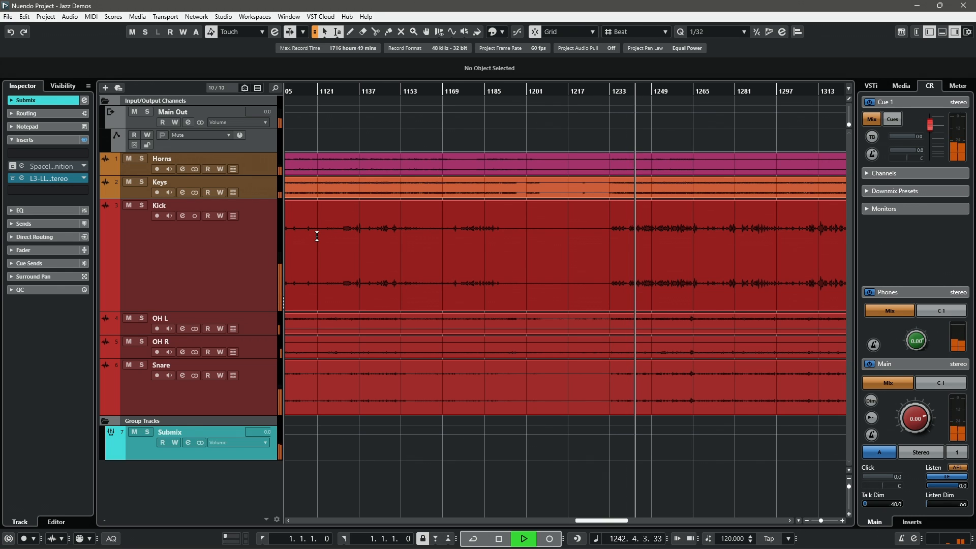
key("space")
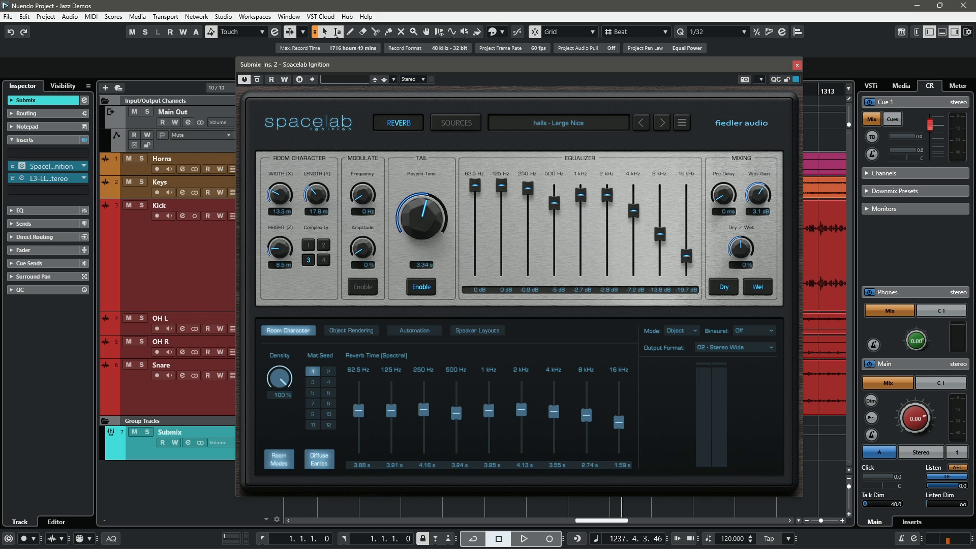
Show the plugin's sources and compare the Top Panner and Side Panner views, ending in the 3D view
left_click(455, 123)
left_click(594, 470)
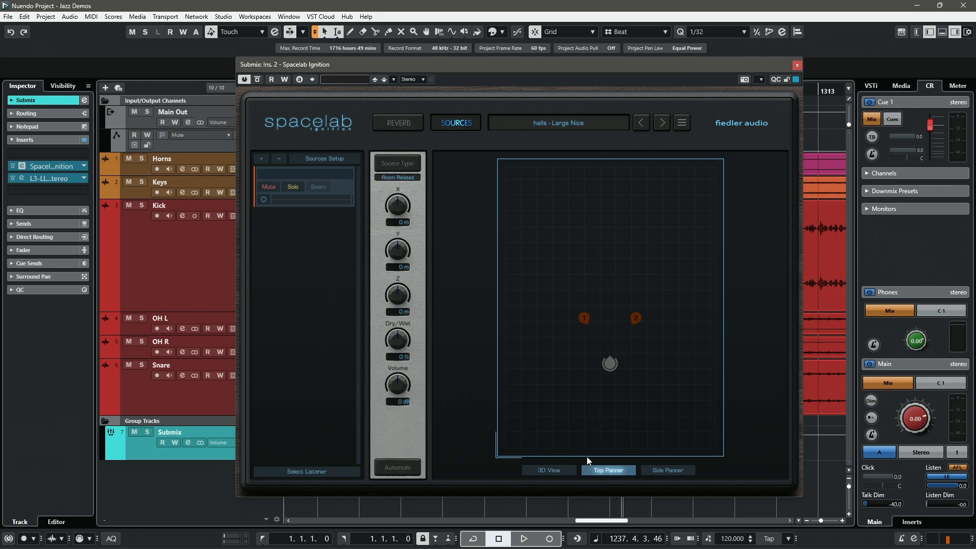
left_click(667, 470)
left_click(551, 471)
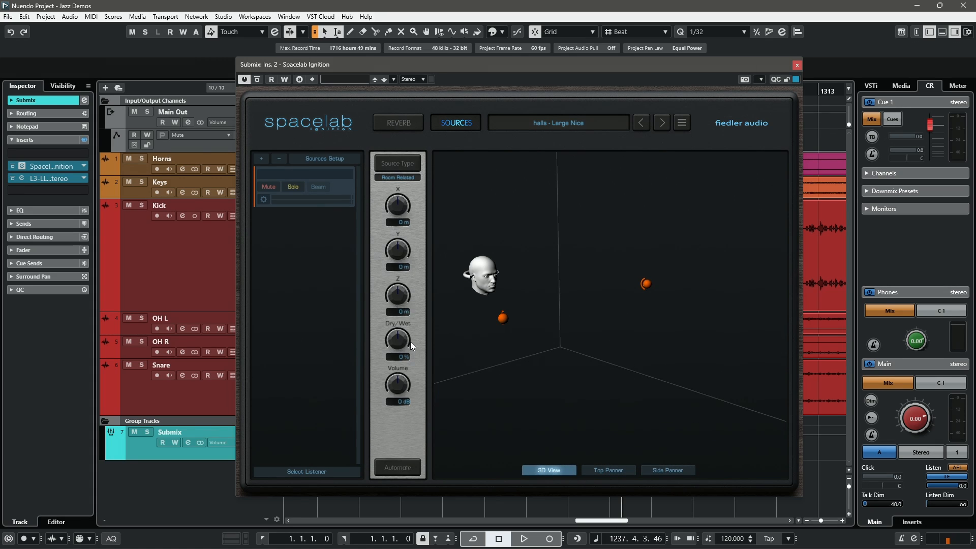
Try Listener Related positioning for the source and return it to Room Related
left_click(402, 167)
left_click(404, 163)
mouse_move(482, 289)
left_mouse_down()
mouse_move(529, 293)
mouse_move(480, 273)
left_mouse_up()
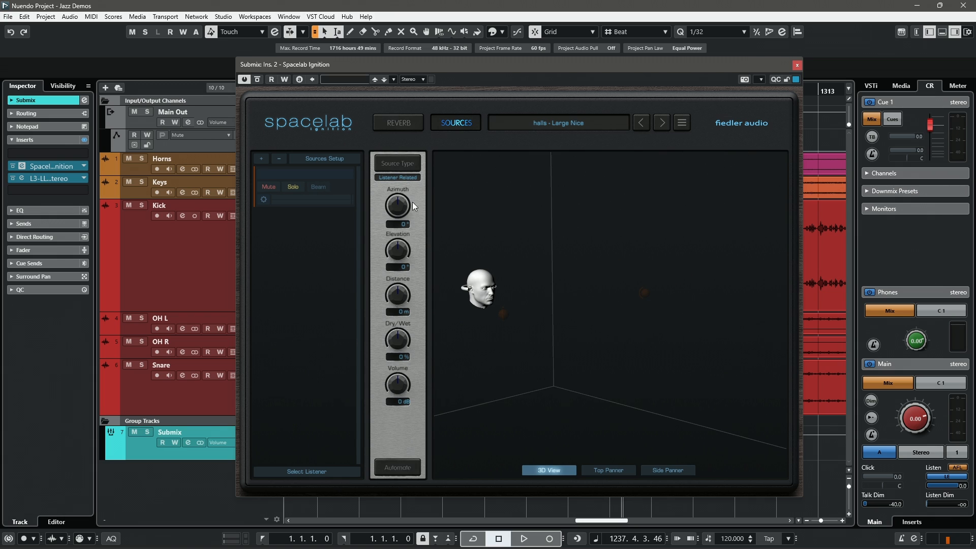
left_click(404, 164)
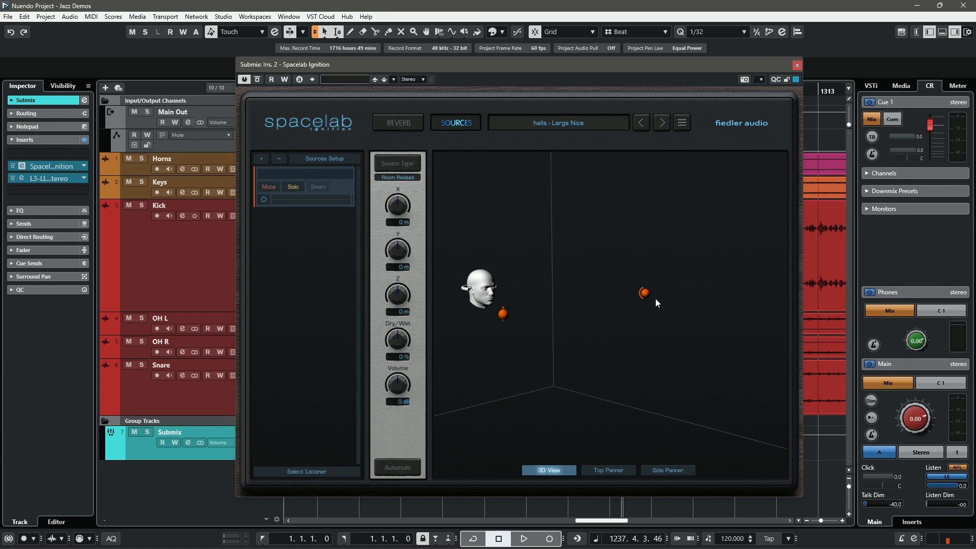
Add five more sources to the plugin's source list, making six in total
left_click_drag(515, 306, 652, 304)
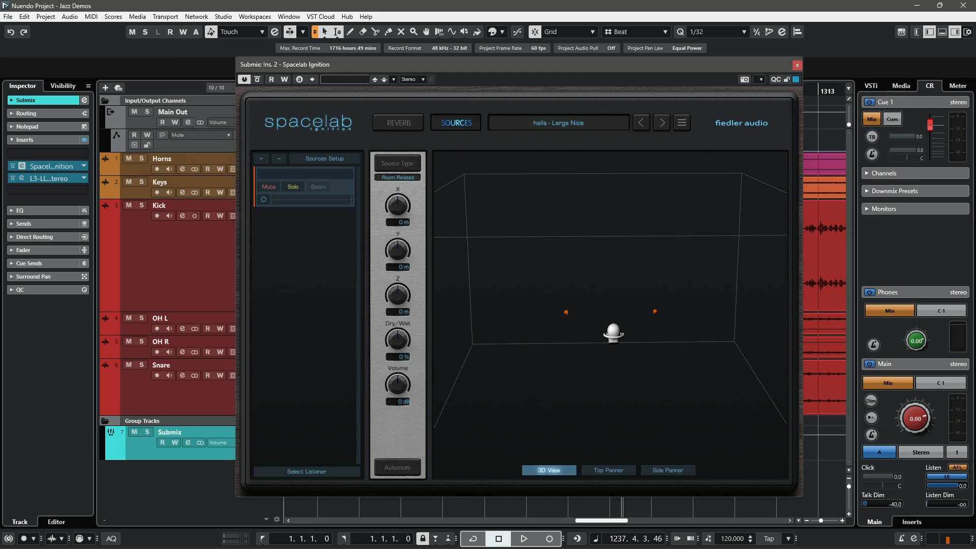
left_click(262, 159)
left_click(261, 159)
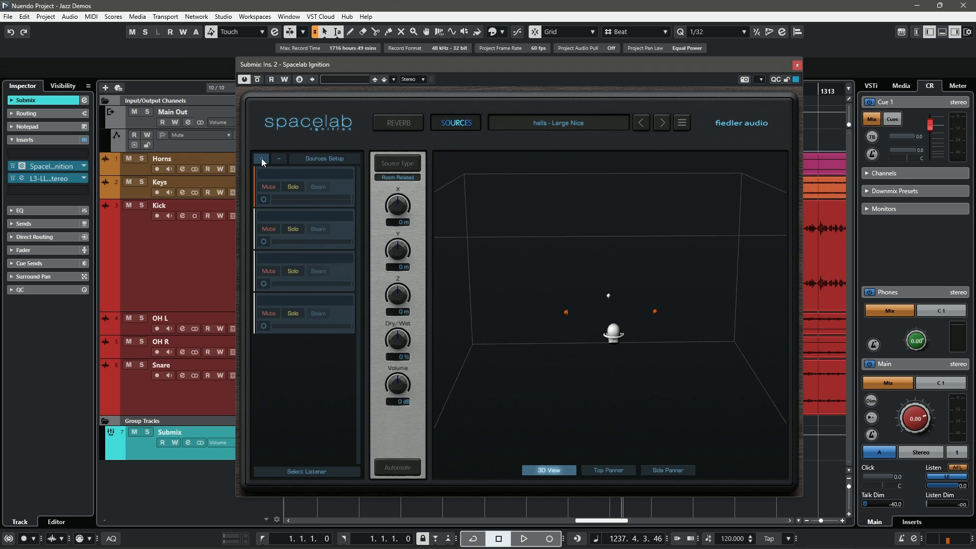
left_click(261, 159)
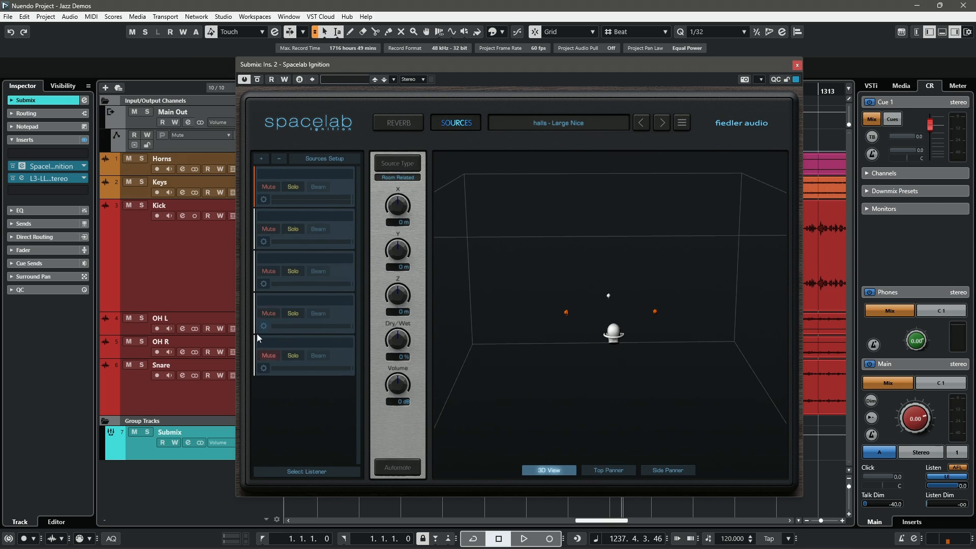
left_click(262, 158)
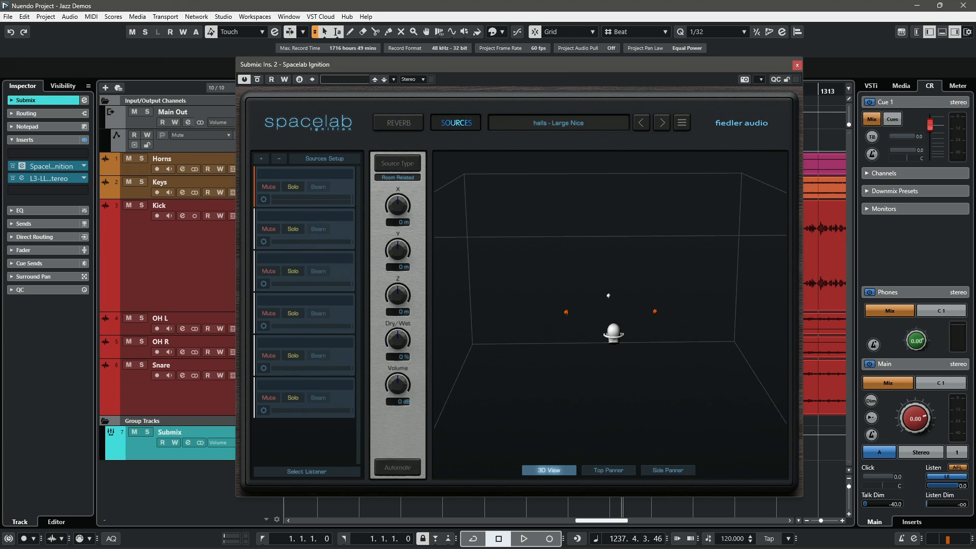
Show the Spacelab Beam windows of the Horns, Keys and Snare tracks and switch Spacelab Ignition to its reverb settings
left_click_drag(975, 346, 586, 269)
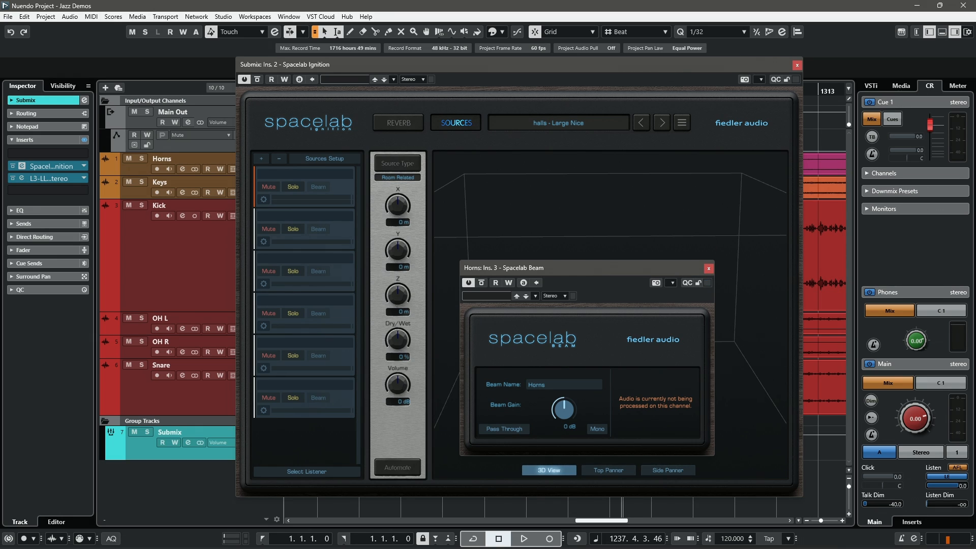
left_click_drag(975, 277, 640, 254)
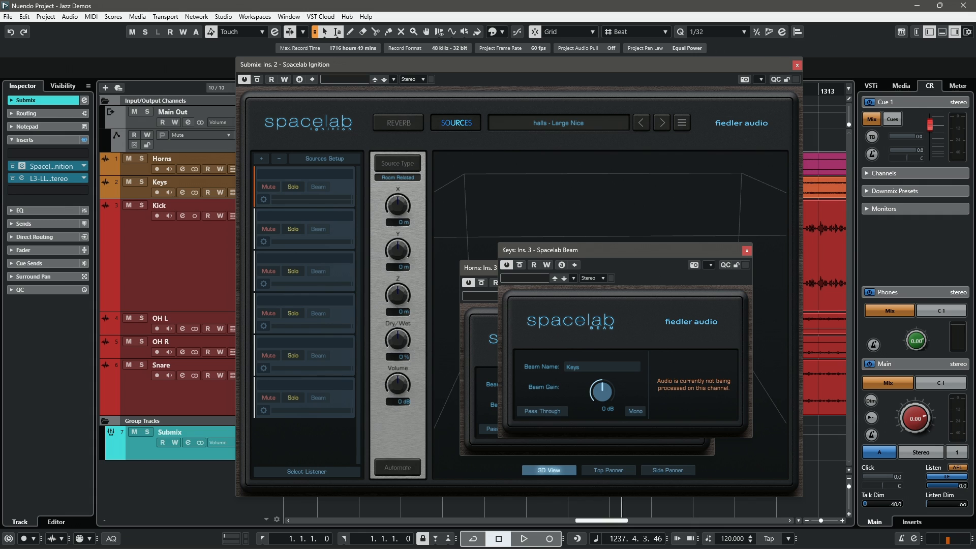
left_click(414, 123)
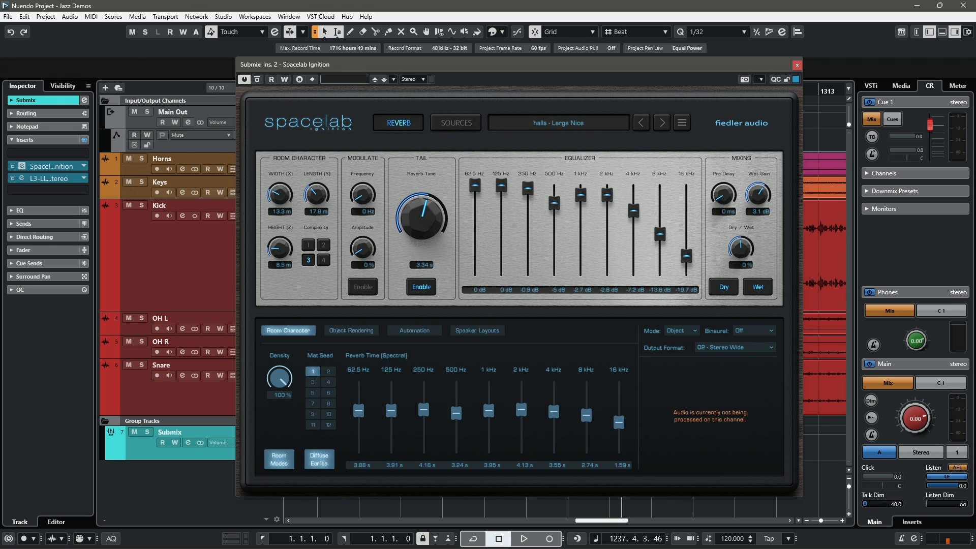
left_click_drag(975, 346, 482, 228)
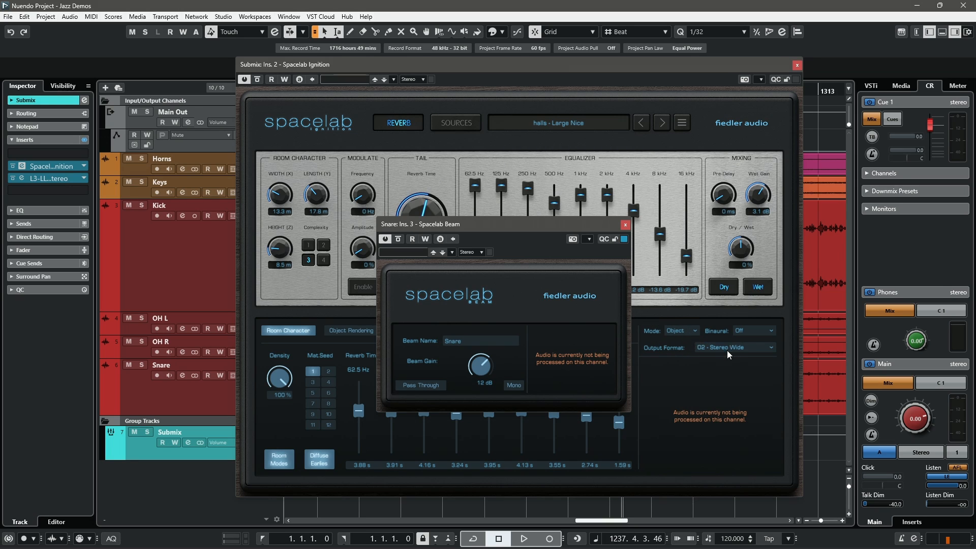
Check the available processing modes, keep Object, and set binaural rendering to Space - R
left_click(687, 336)
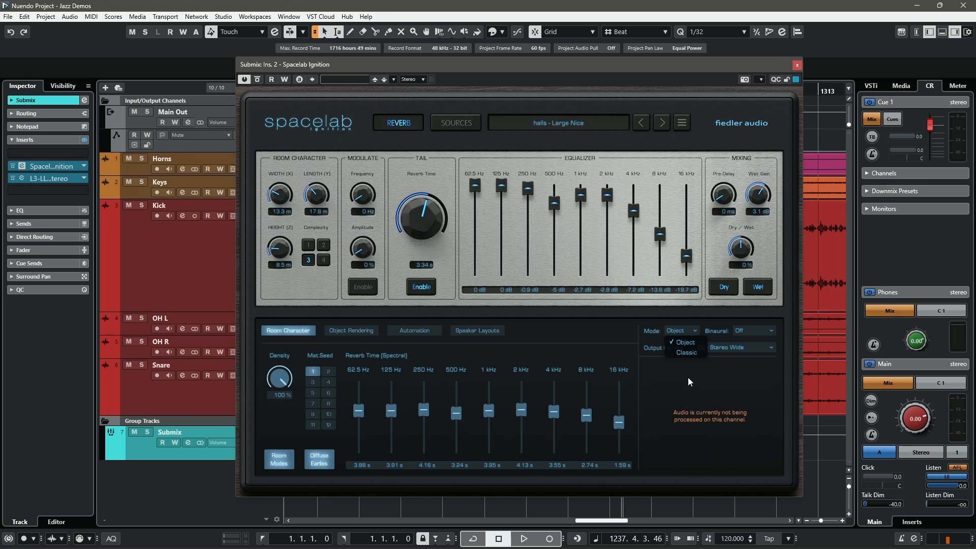
left_click(690, 399)
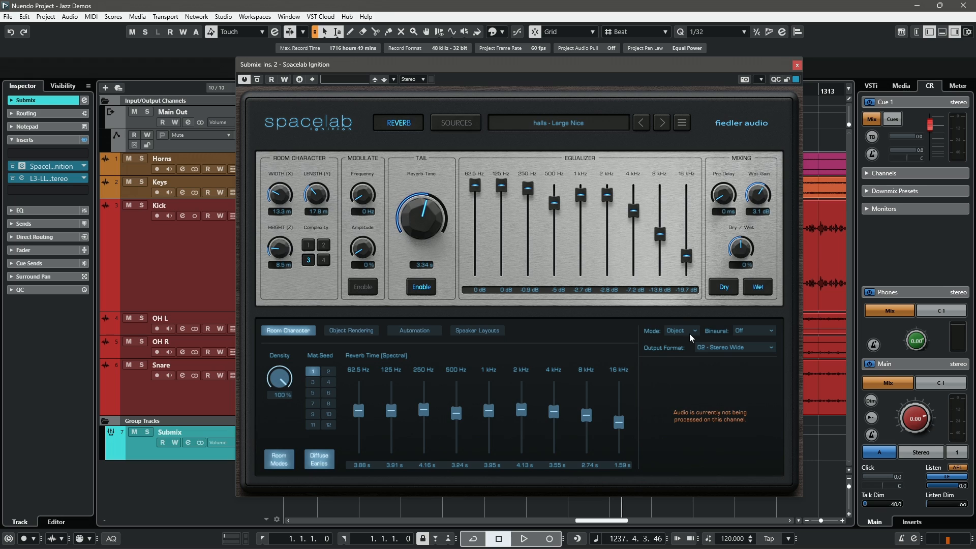
left_click(755, 332)
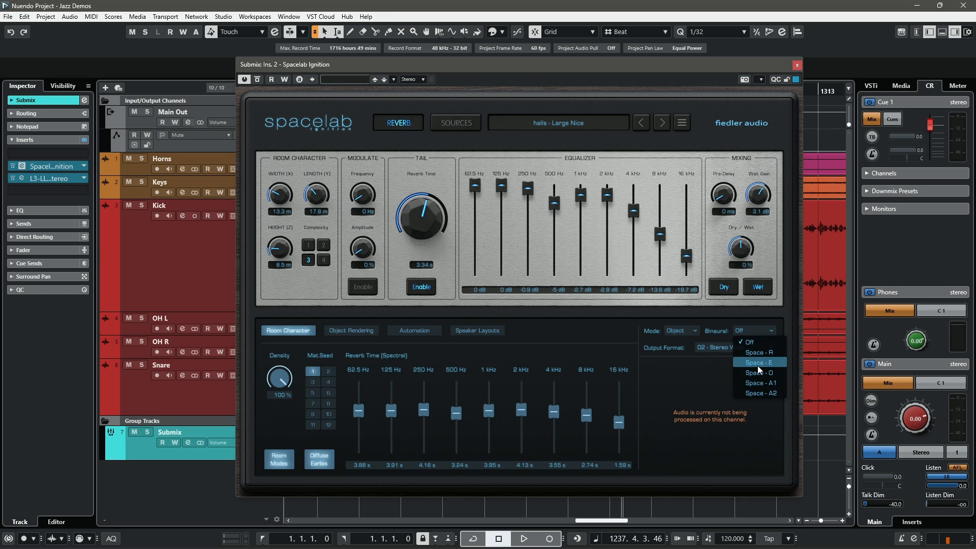
left_click(761, 354)
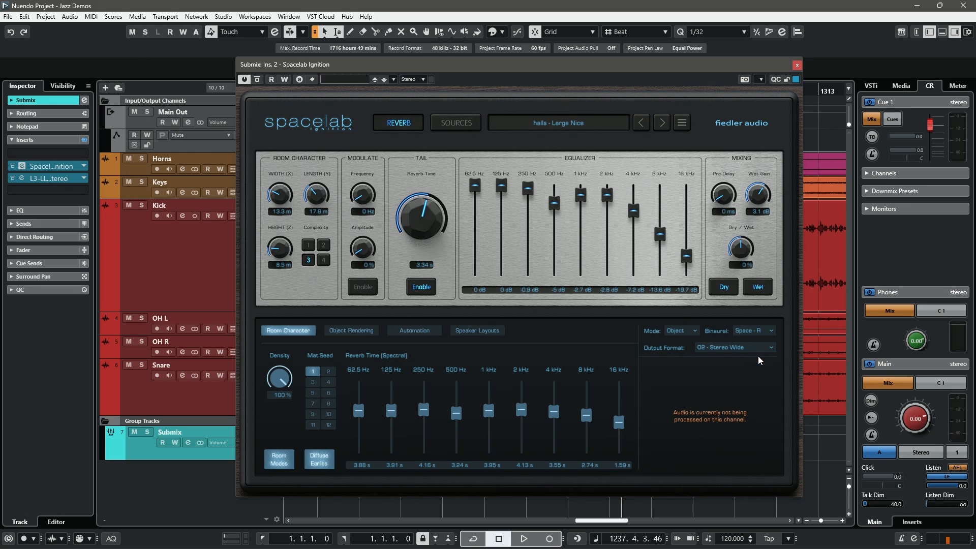
Set the reverb's output format to 12 - 7.1.4 (Dolby Atmos)
left_click(729, 352)
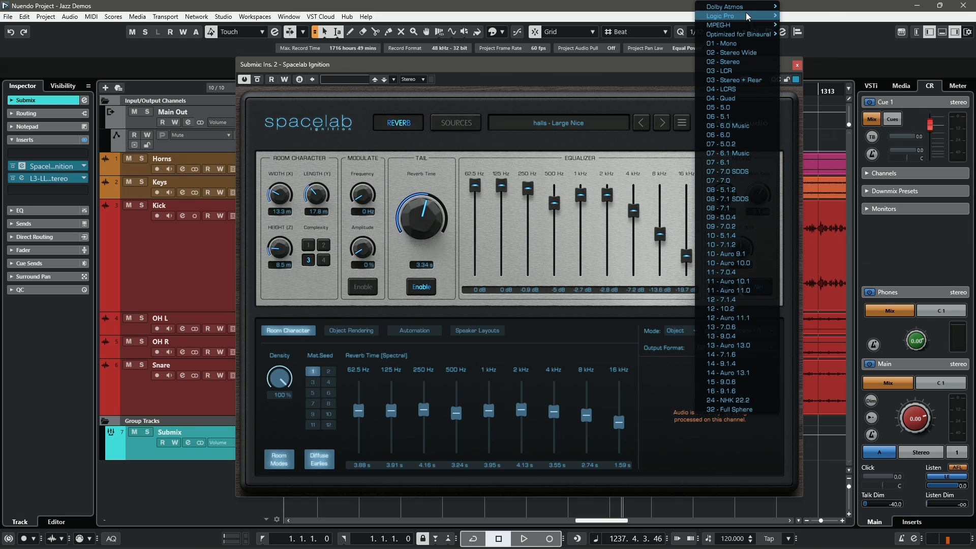
mouse_move(747, 7)
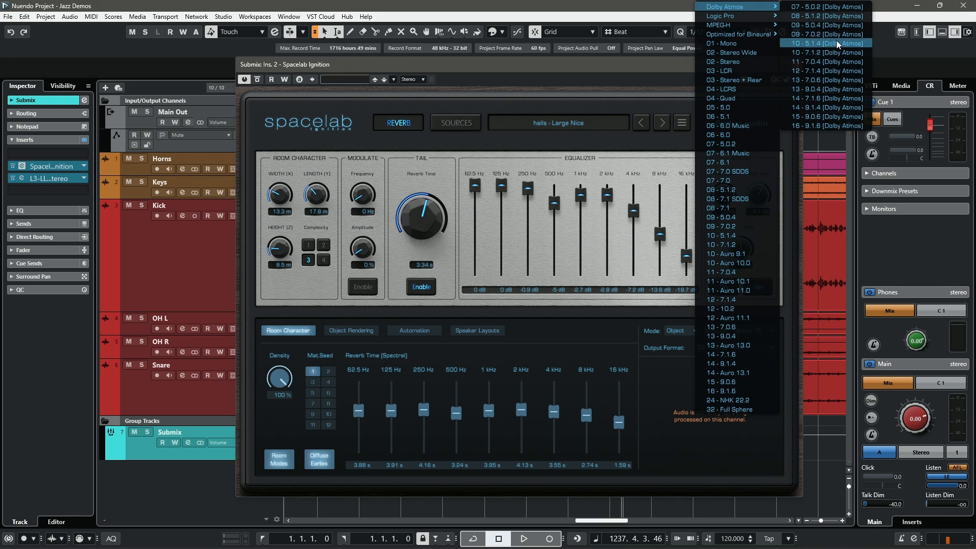
left_click(827, 71)
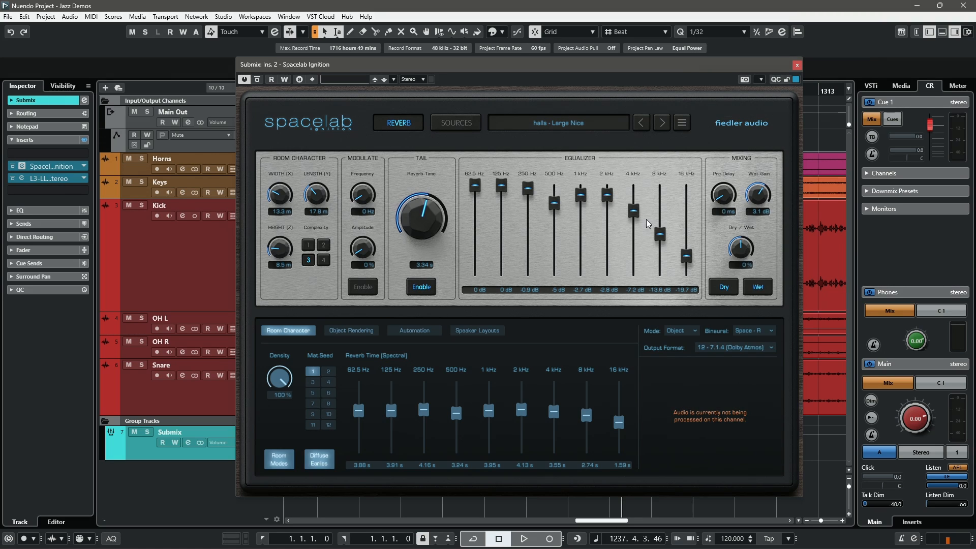
Open the sources setup and assign the Kick input to source 1
left_click(464, 124)
left_click(324, 159)
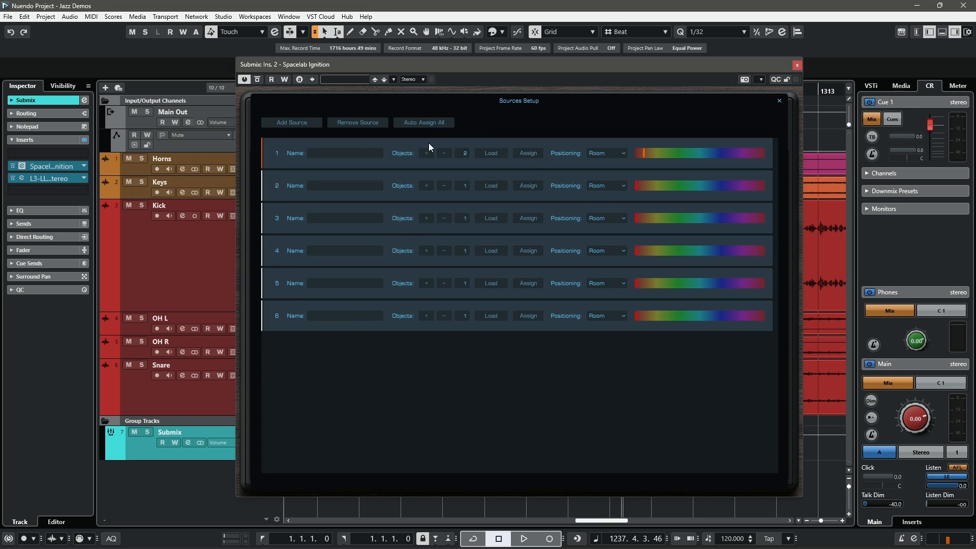
left_click(529, 154)
left_click(584, 148)
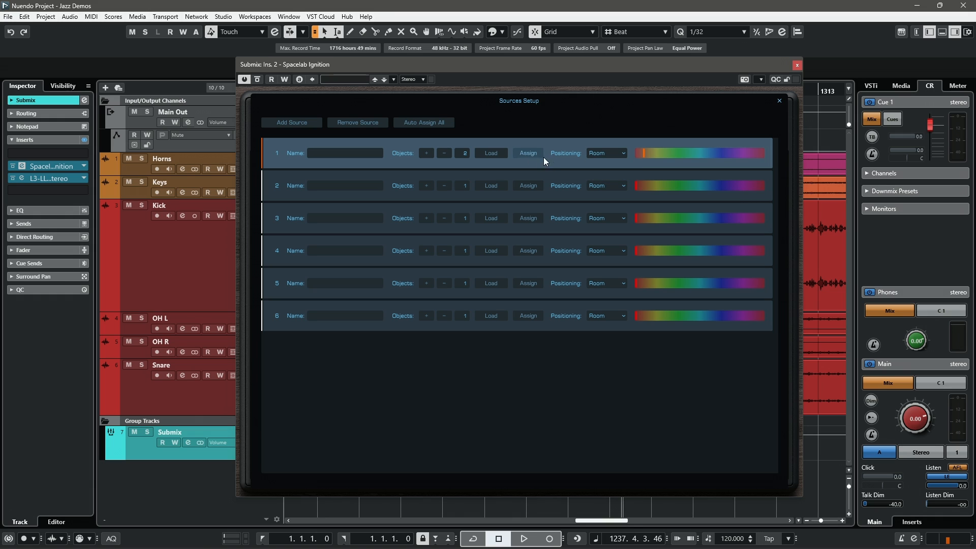
left_click(529, 154)
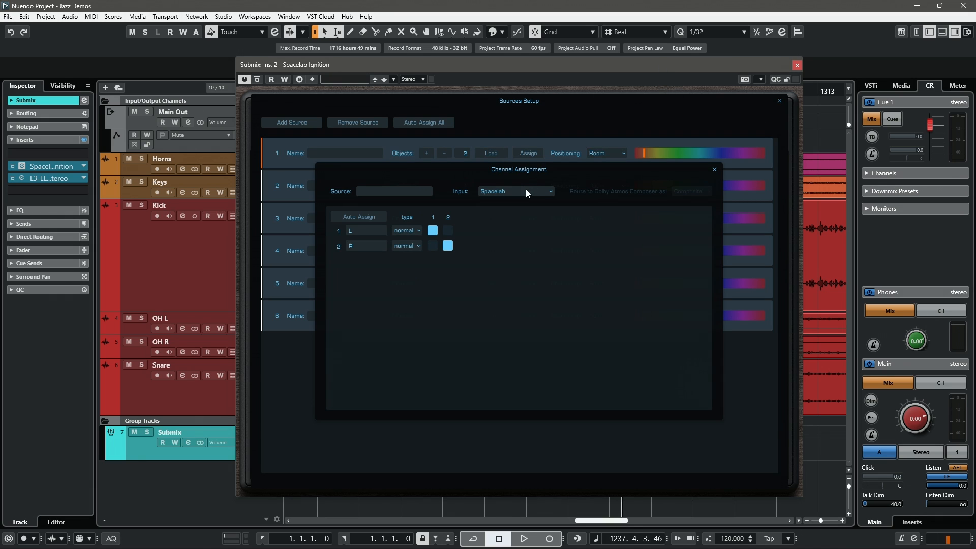
left_click(526, 191)
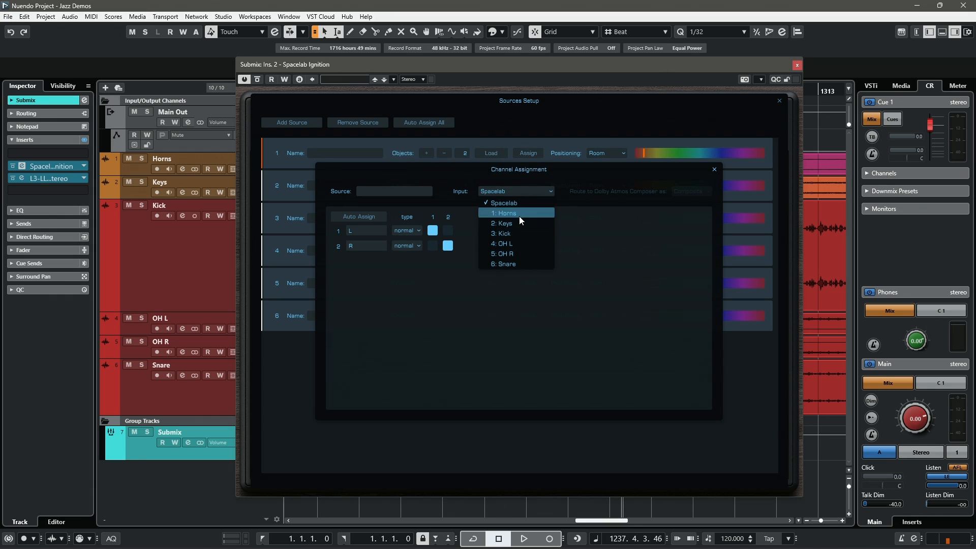
left_click(512, 234)
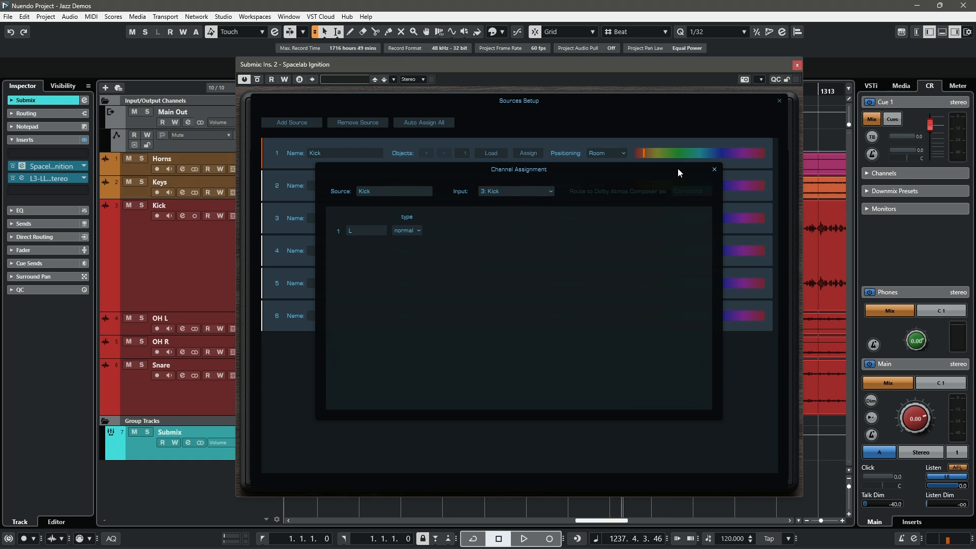
Assign the Snare input to source 2
left_click(516, 191)
left_click(511, 264)
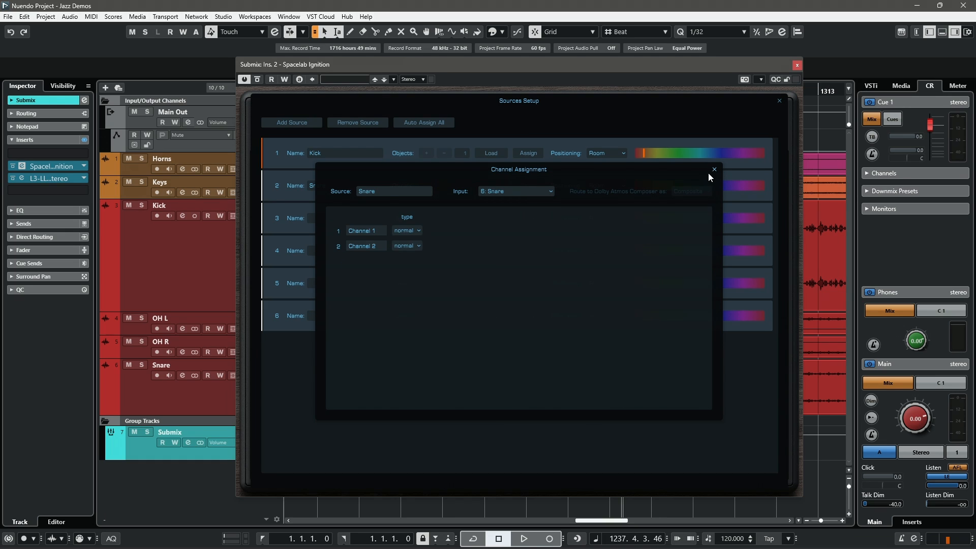
left_click(714, 170)
Assign the OH L input to source 3 and the OH R input to source 4
left_click(525, 219)
left_click(517, 192)
left_click(514, 243)
left_click(714, 170)
left_click(528, 251)
left_click(515, 192)
left_click(515, 252)
left_click(713, 171)
Assign the Horns input to source 5 and the Keys input to source 6
left_click(529, 284)
left_click(516, 191)
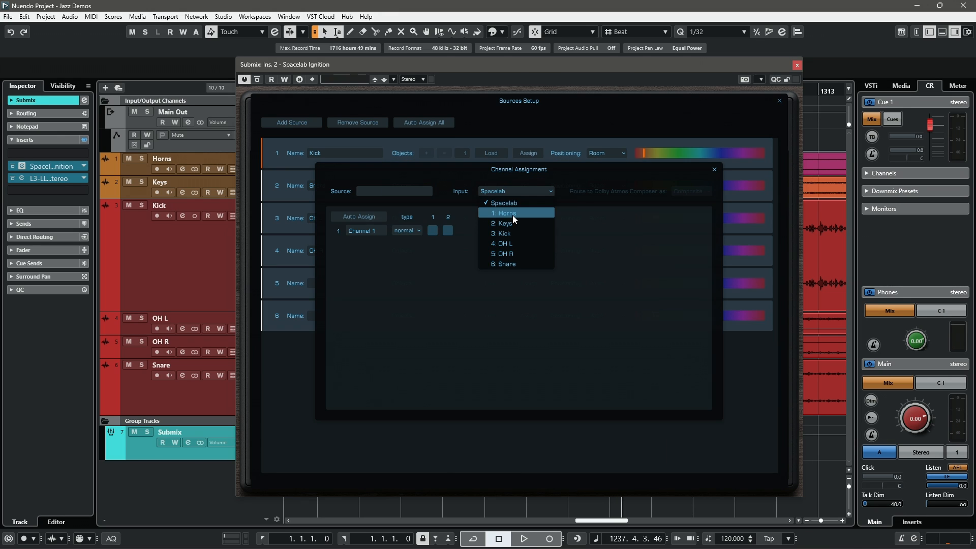
left_click(512, 215)
left_click(715, 171)
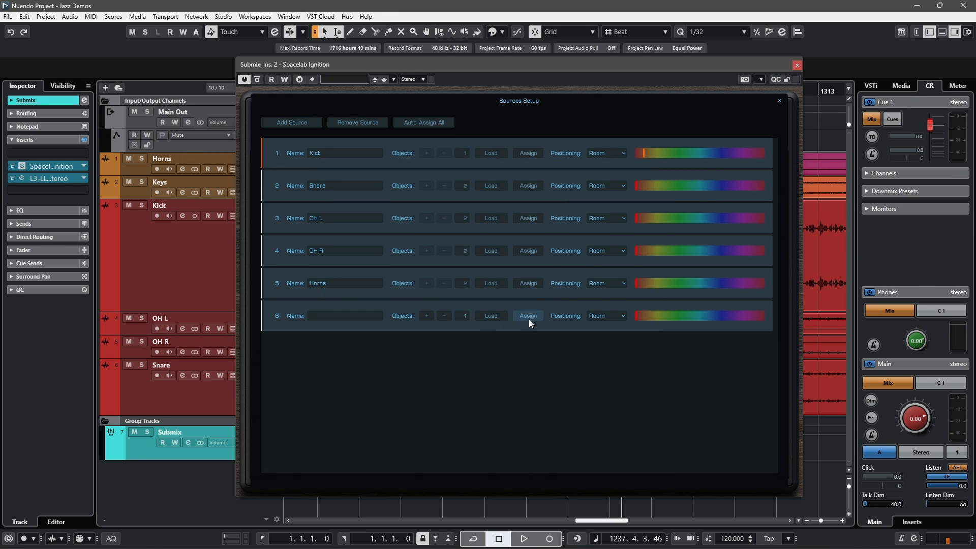
left_click(528, 318)
left_click(521, 191)
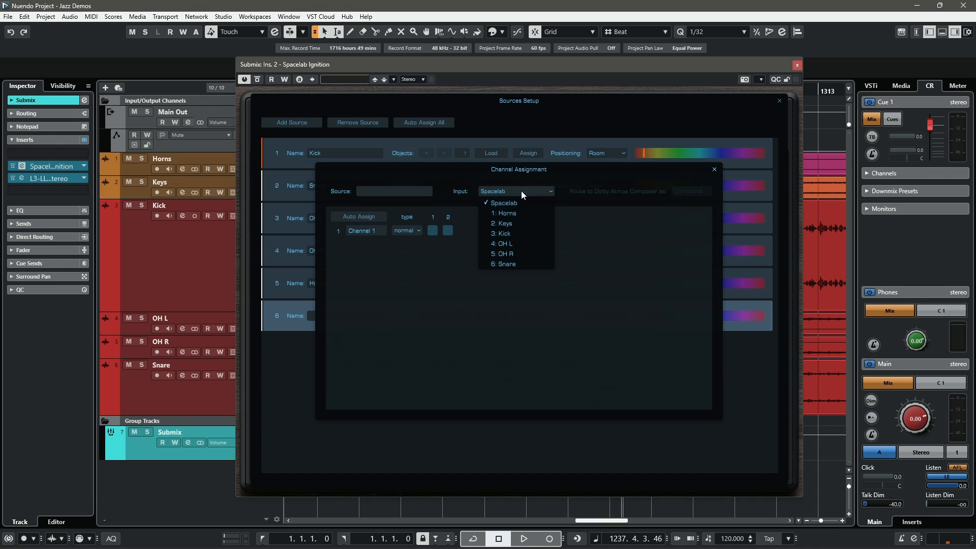
left_click(508, 222)
left_click(715, 170)
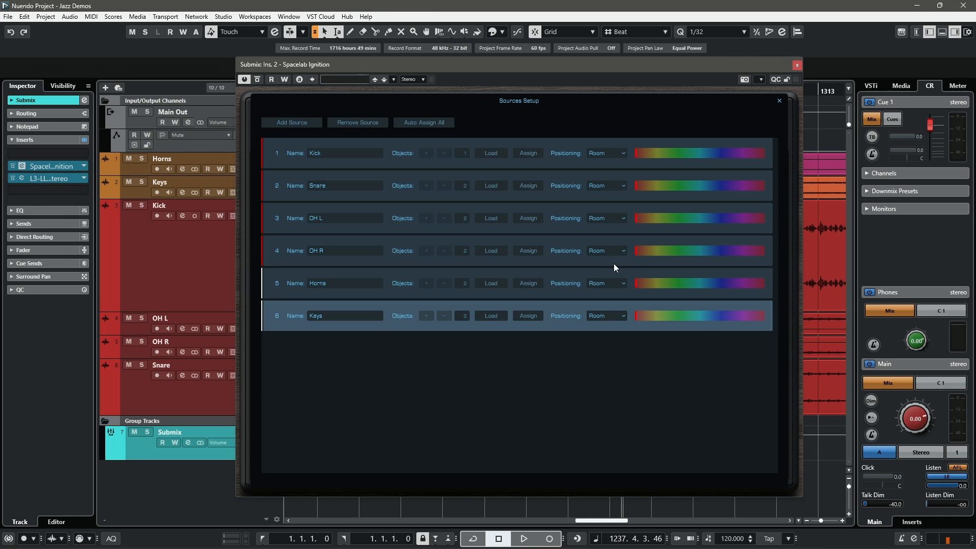
Colour the Horns source green and the Keys source purple, and close the sources setup
left_click(673, 285)
left_click_drag(663, 319, 739, 324)
left_click(779, 101)
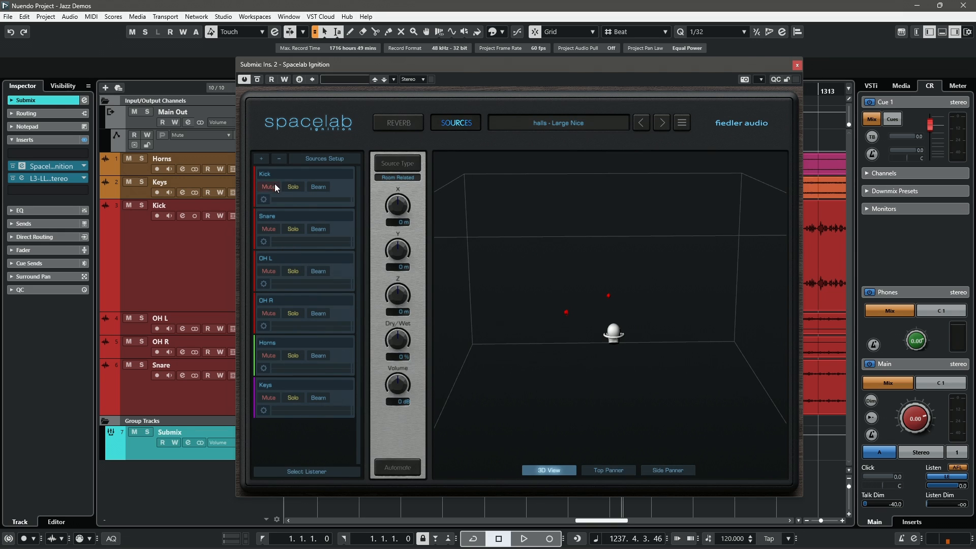
Solo the Kick source and audition it with a short playback
left_click(299, 191)
left_click(338, 190)
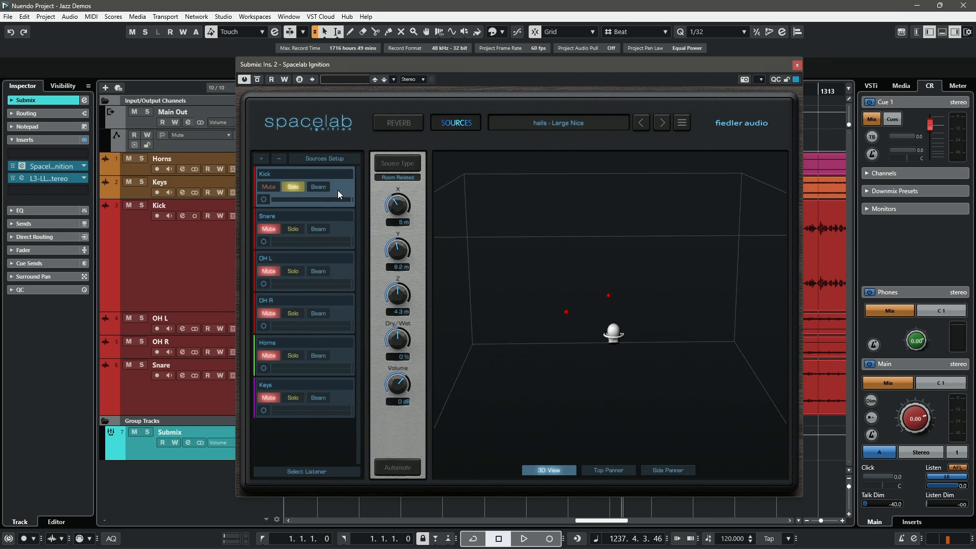
key("space")
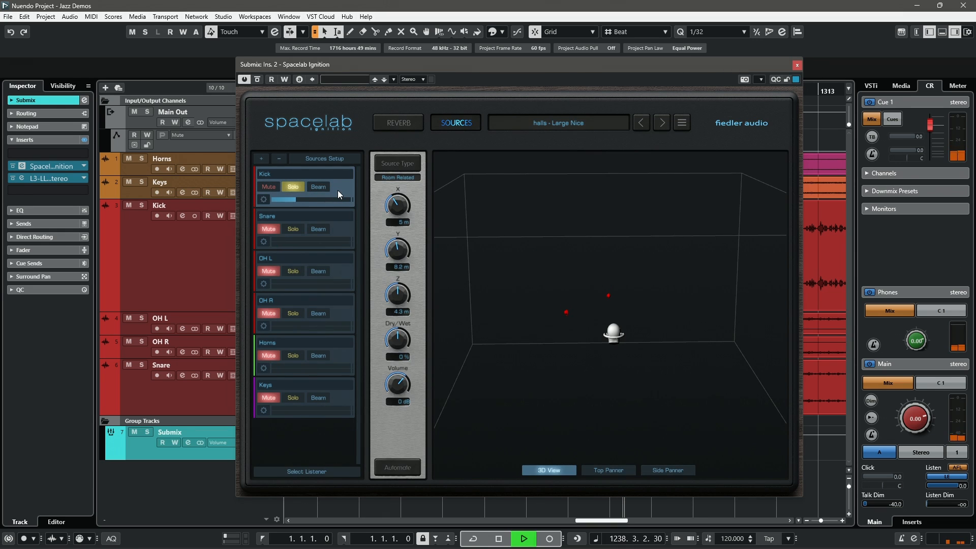
key("space")
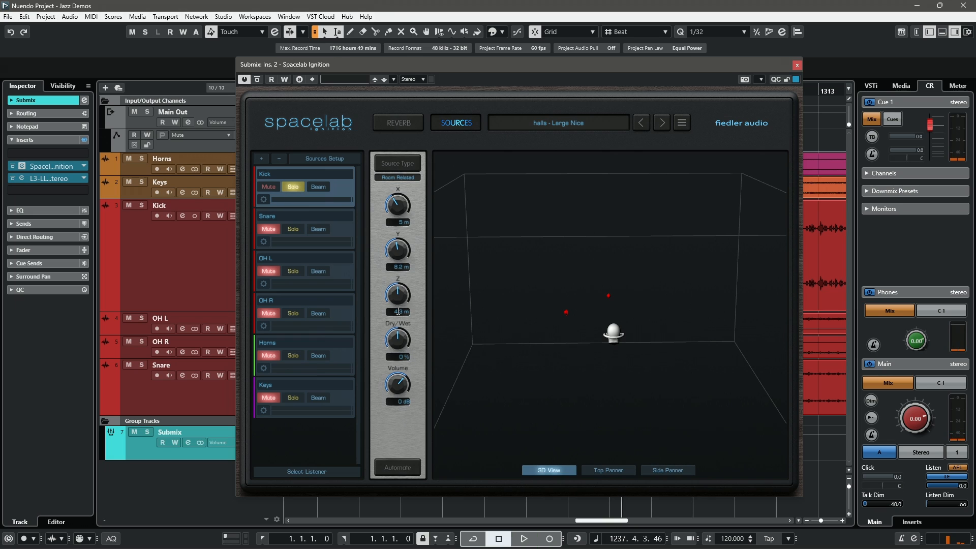
Go through the Snare, OH L, OH R, Horns and Keys sources and set the Keys dry/wet to -100%
left_click(347, 218)
left_click(341, 272)
left_click(346, 311)
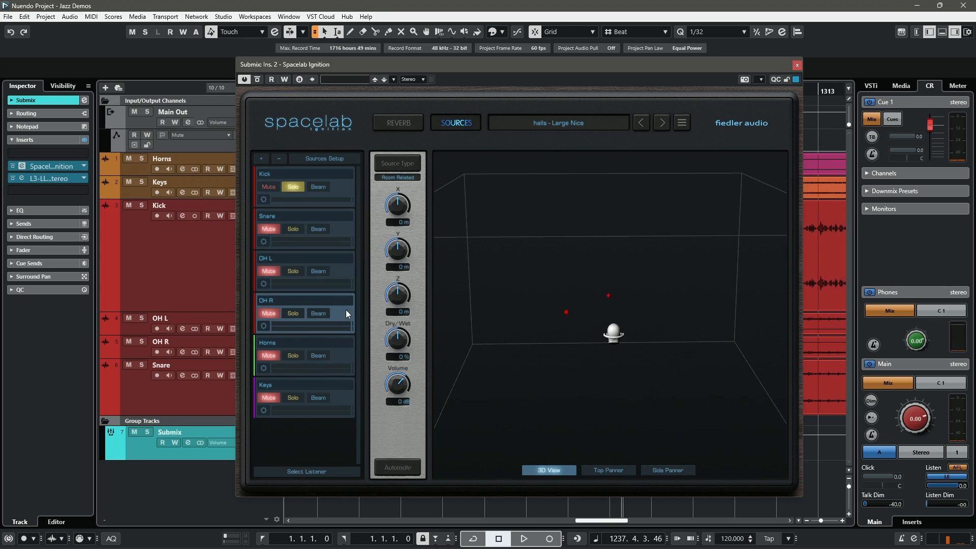
left_click(351, 359)
left_click(352, 397)
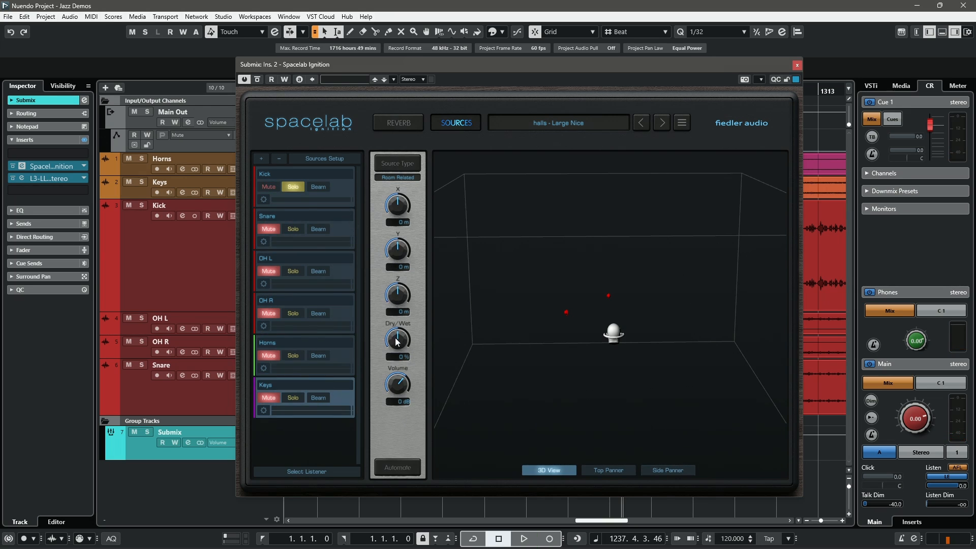
left_click_drag(397, 339, 393, 426)
During playback, clear the Kick solo, audition the Snare source in solo, and clear that solo too
key("space")
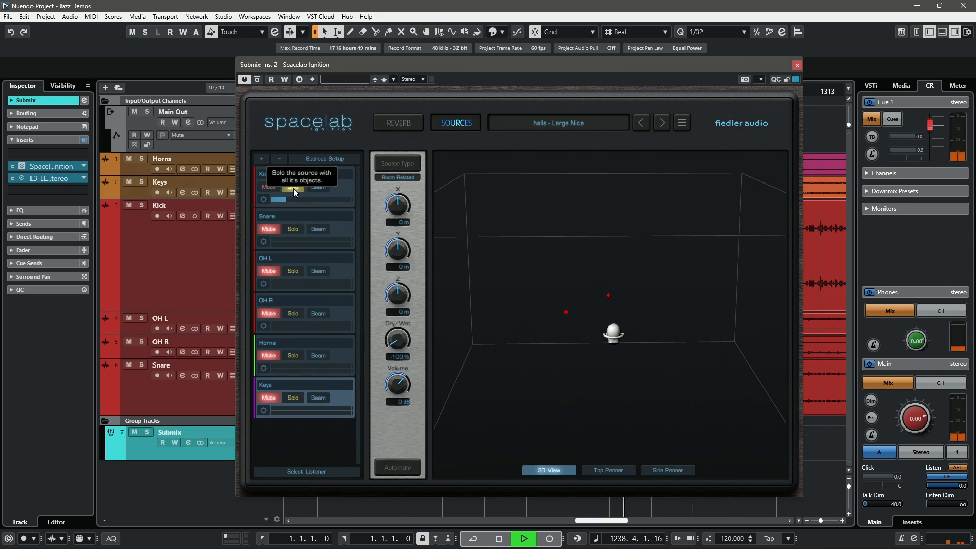
left_click(293, 188)
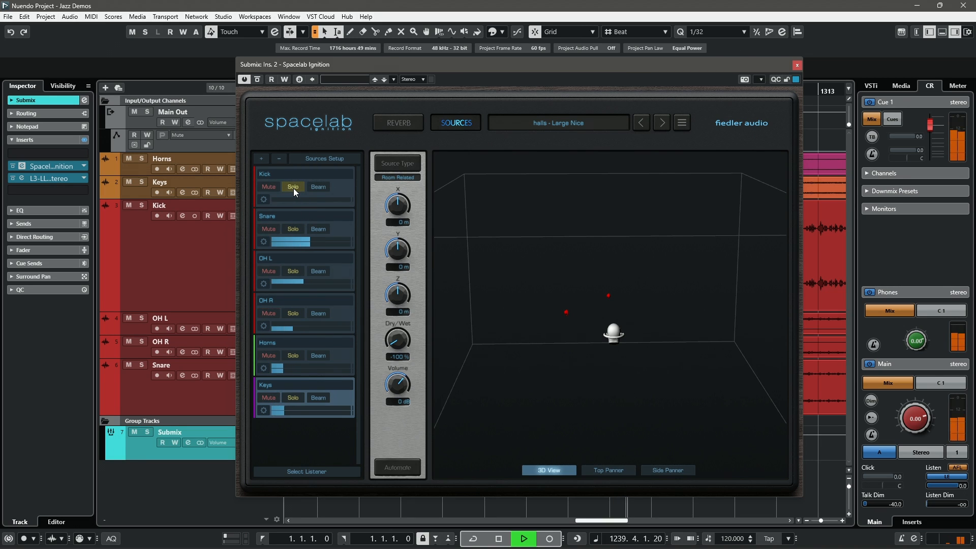
left_click(300, 231)
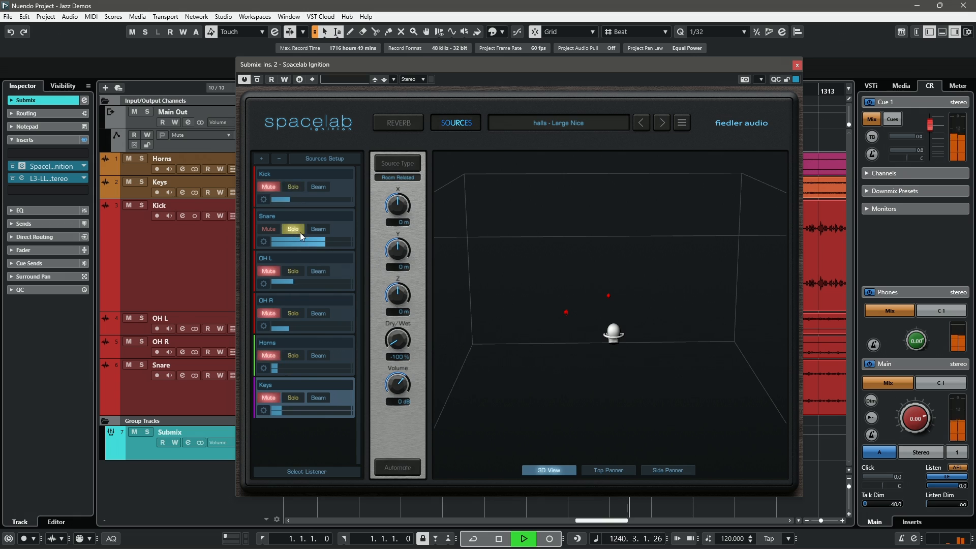
left_click(331, 232)
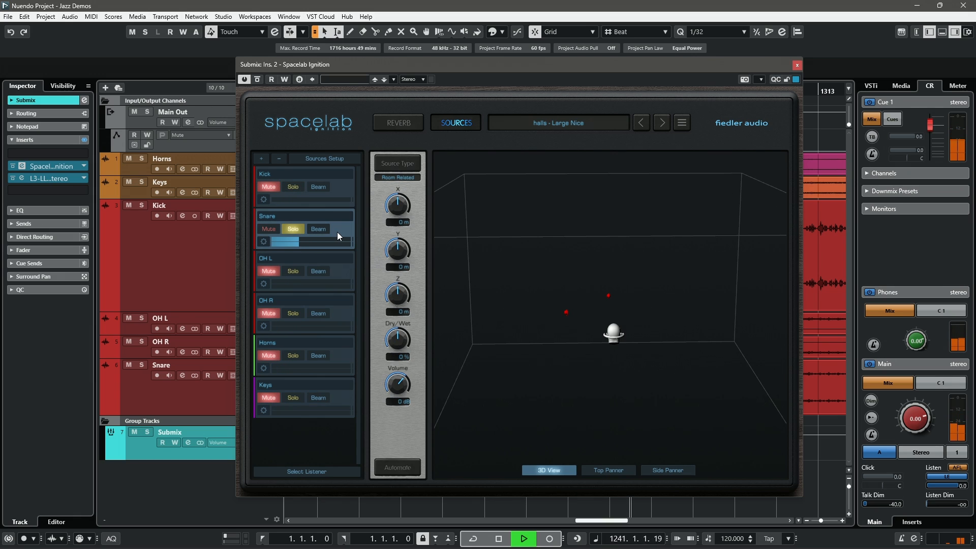
left_click(296, 230)
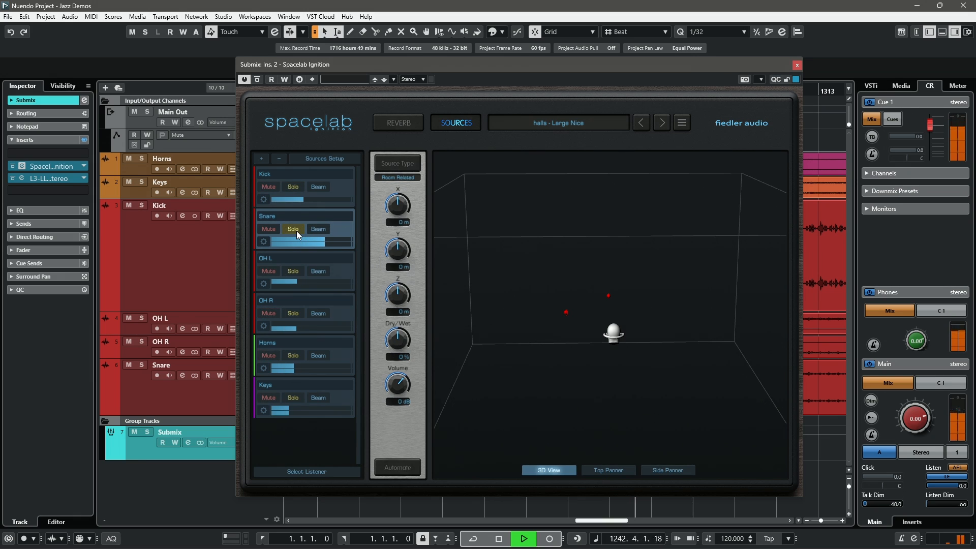
key("space")
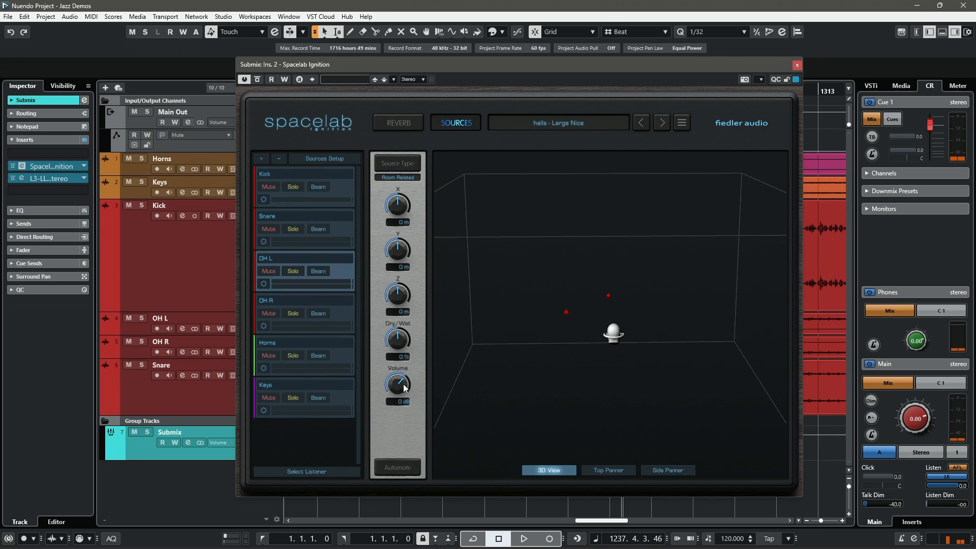
Solo the OH L and OH R sources together and start playback
left_click(340, 302)
left_click_drag(395, 381, 402, 392)
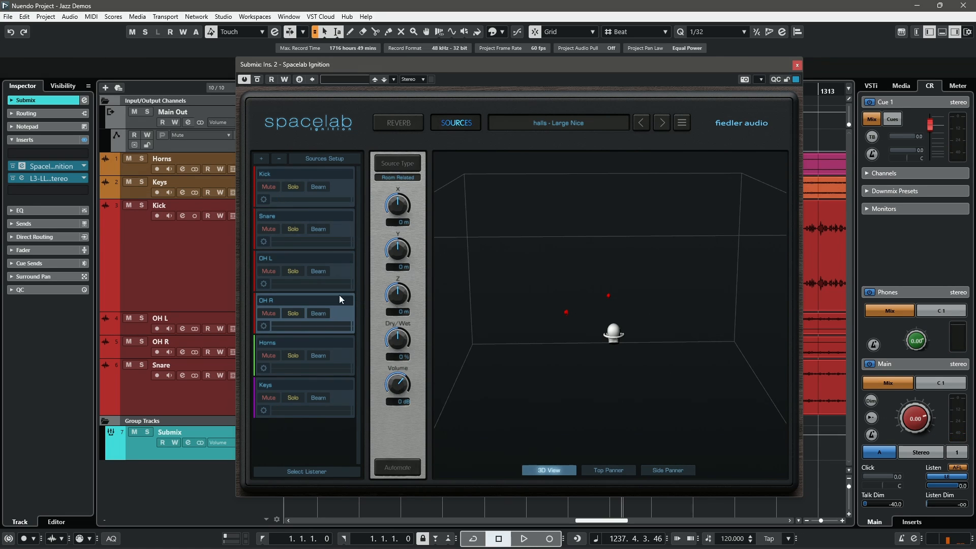
left_click(347, 272)
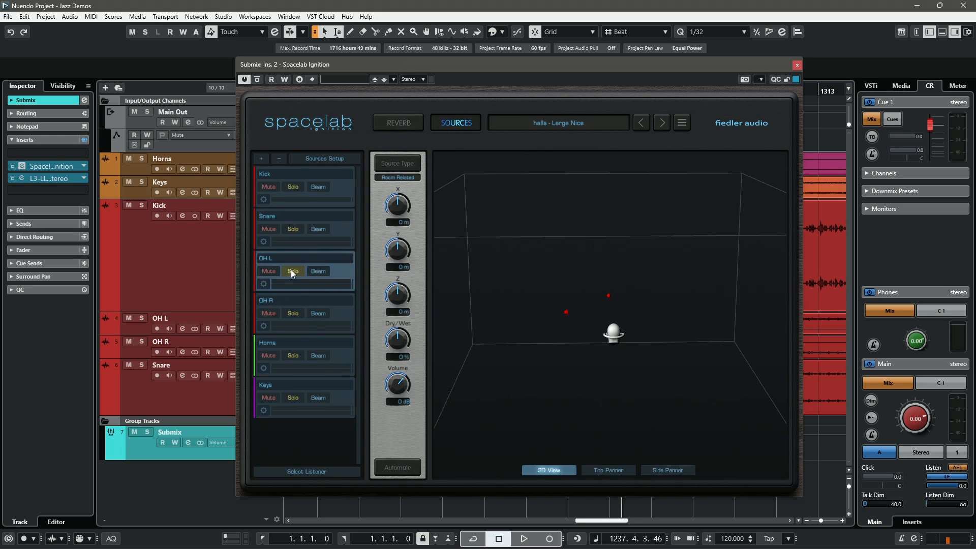
left_click(292, 271)
left_click(293, 313)
key("space")
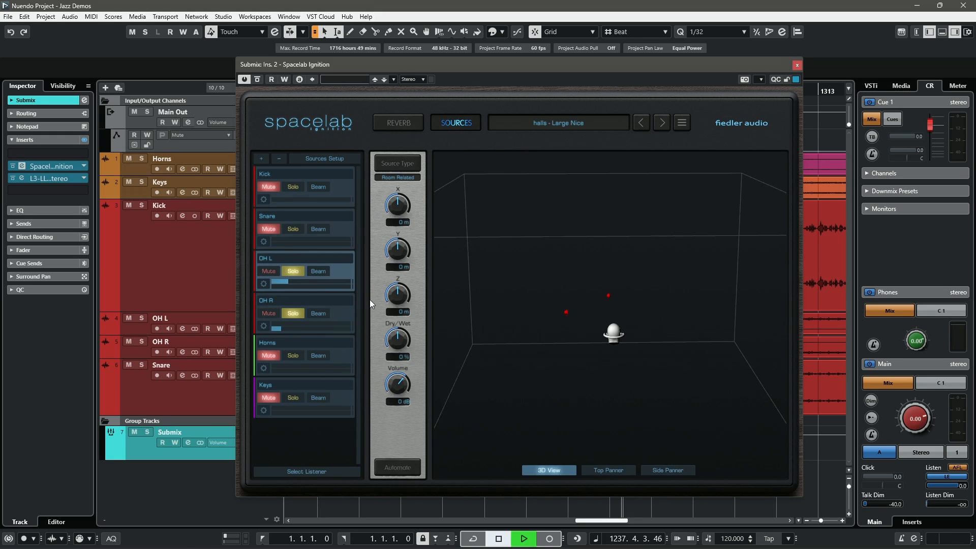
Move the OH L source behind the listener in the top panner during playback, and reset its X and Y to 0 m
left_click(609, 468)
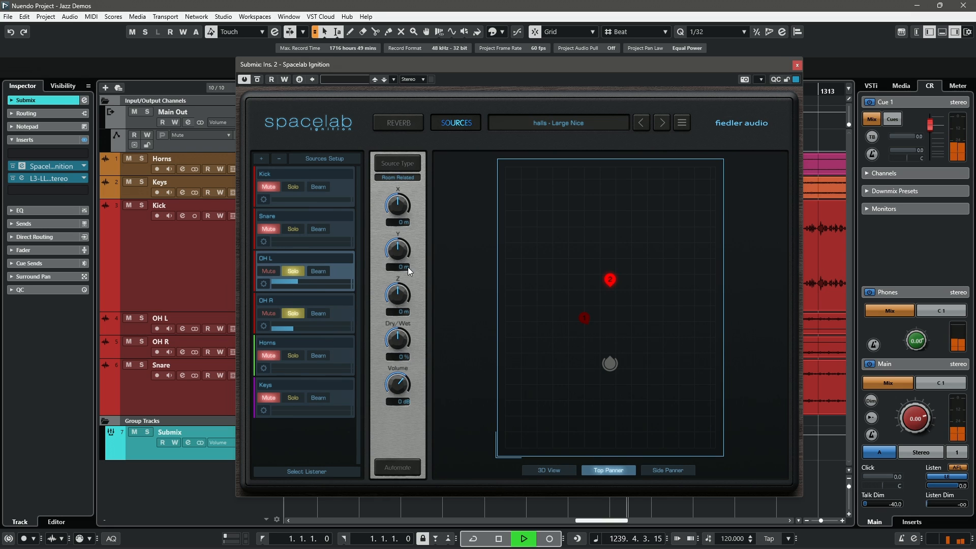
left_click_drag(392, 260, 380, 398)
left_click_drag(506, 448, 600, 437)
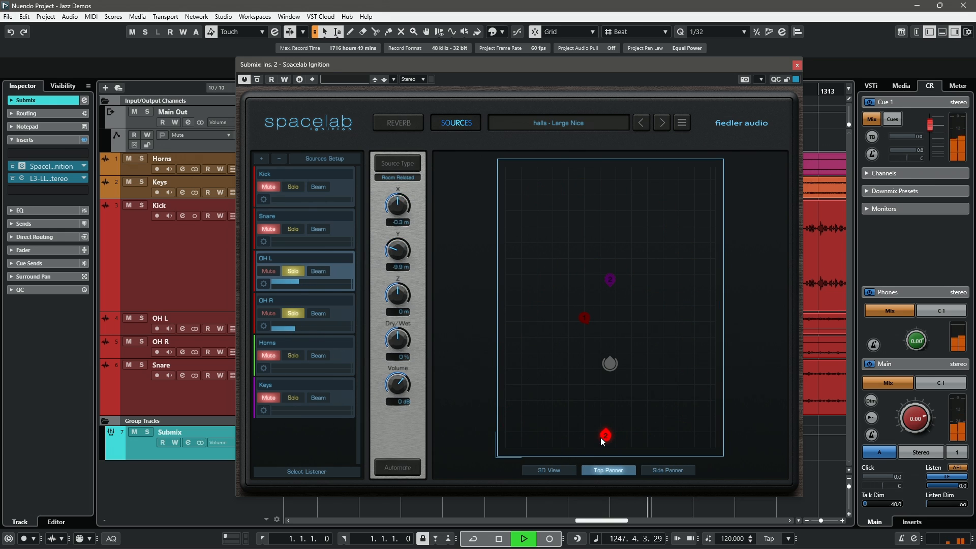
double_click(401, 251)
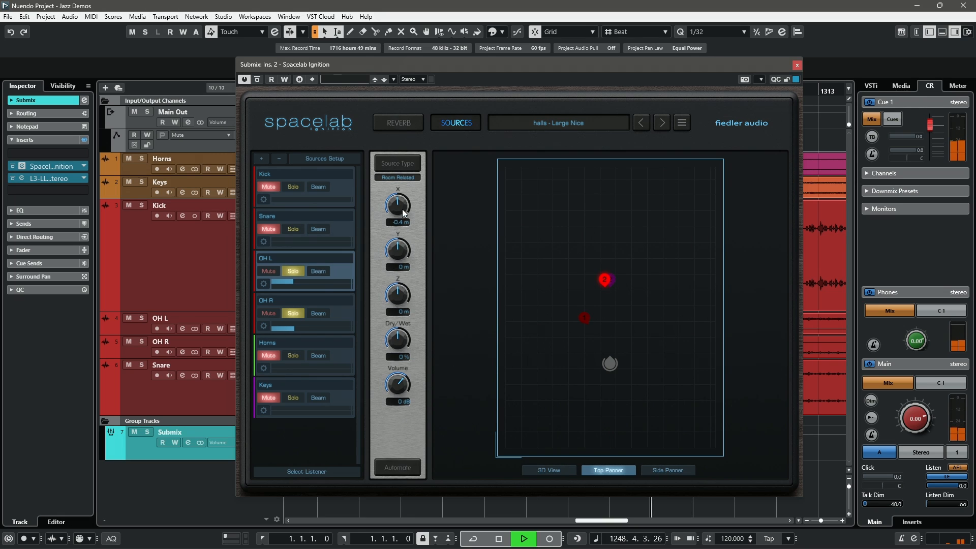
double_click(401, 208)
key("space")
Set the source type to Listener Related and move the listener to about X 7.5 m, Y 3.4 m during playback
left_click(399, 164)
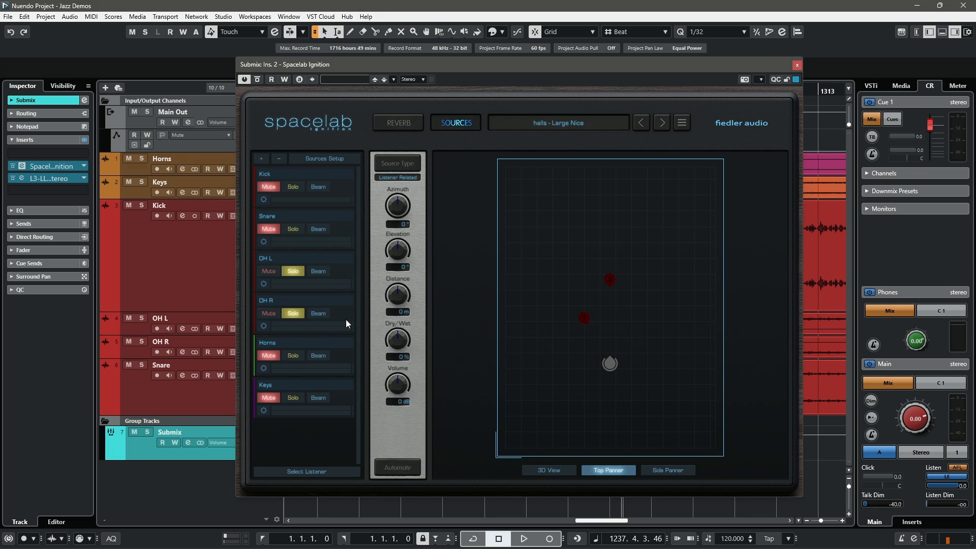
left_click_drag(612, 363, 624, 394)
key("space")
left_click_drag(391, 297, 365, 423)
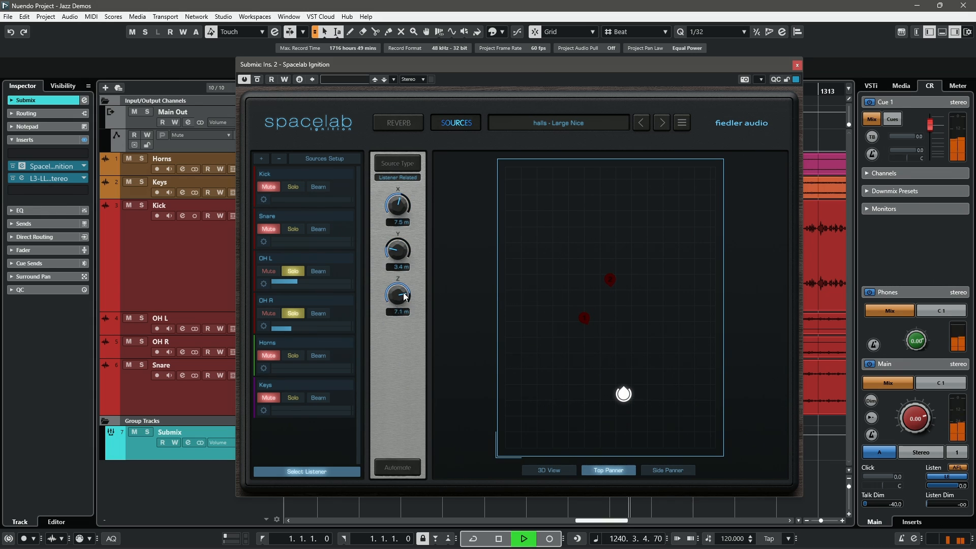
In the 3D view, move the listener to about X 6.7 m, Y 11.9 m and Z 0.2 m, and stop playback
left_click(542, 471)
left_click_drag(405, 285, 403, 398)
left_click_drag(397, 249, 413, 173)
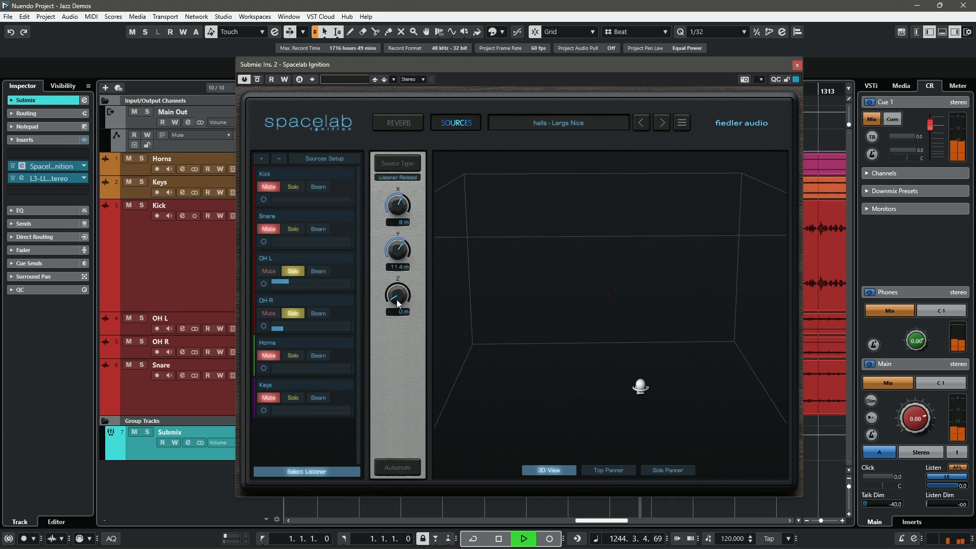
left_click_drag(397, 299, 397, 291)
left_click_drag(400, 251, 399, 239)
left_click_drag(395, 204, 399, 223)
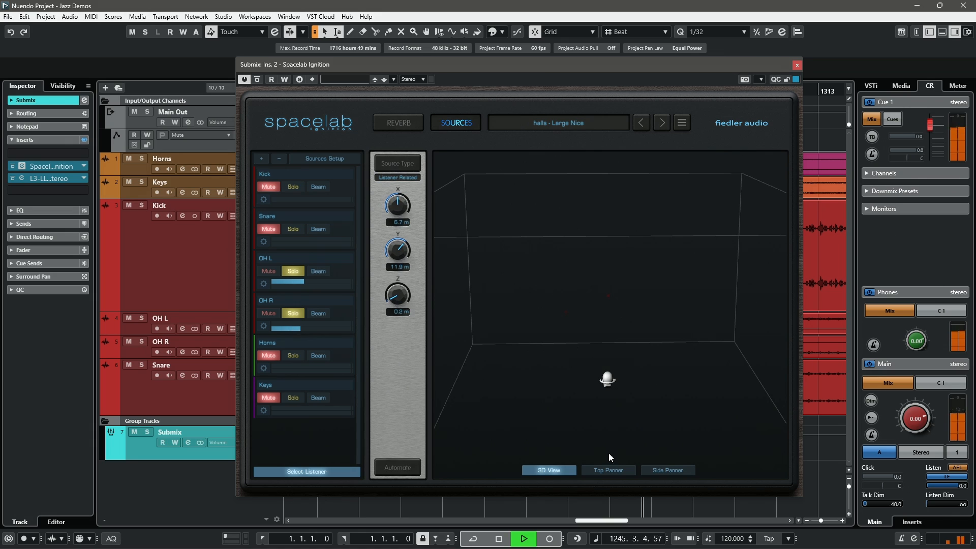
key("space")
Lower the listener to Z 0 m and check its height from an angle in the 3D view
left_click(608, 469)
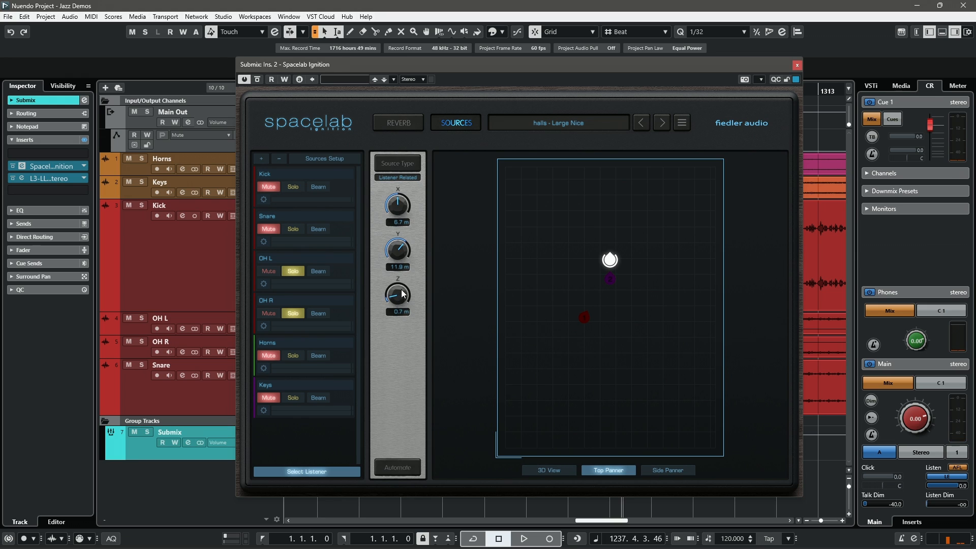
left_click_drag(402, 297, 426, 337)
left_click(549, 470)
left_click_drag(706, 368, 646, 356)
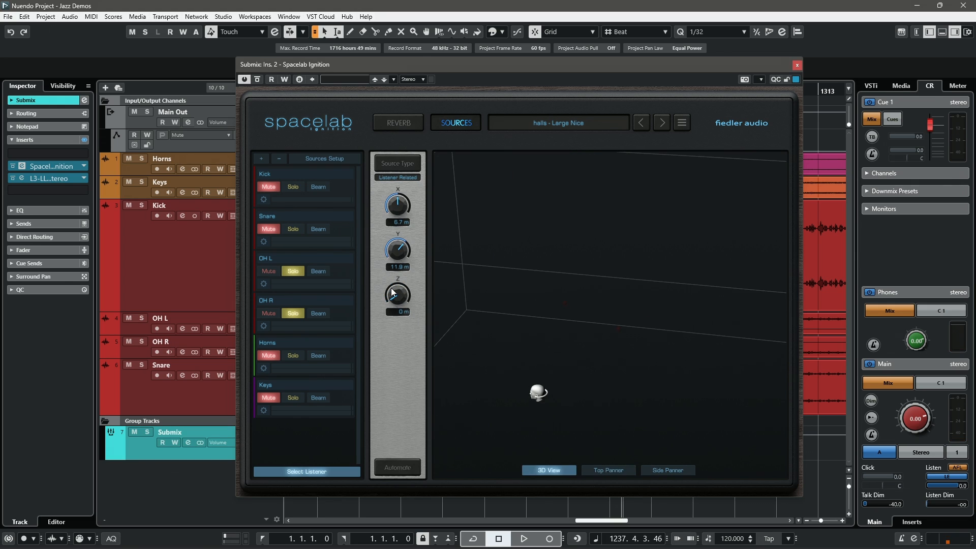
Reset the listener's Z to 4.3 m and its Y to 5.1 m
double_click(395, 291)
double_click(400, 252)
left_click_drag(572, 322, 565, 405)
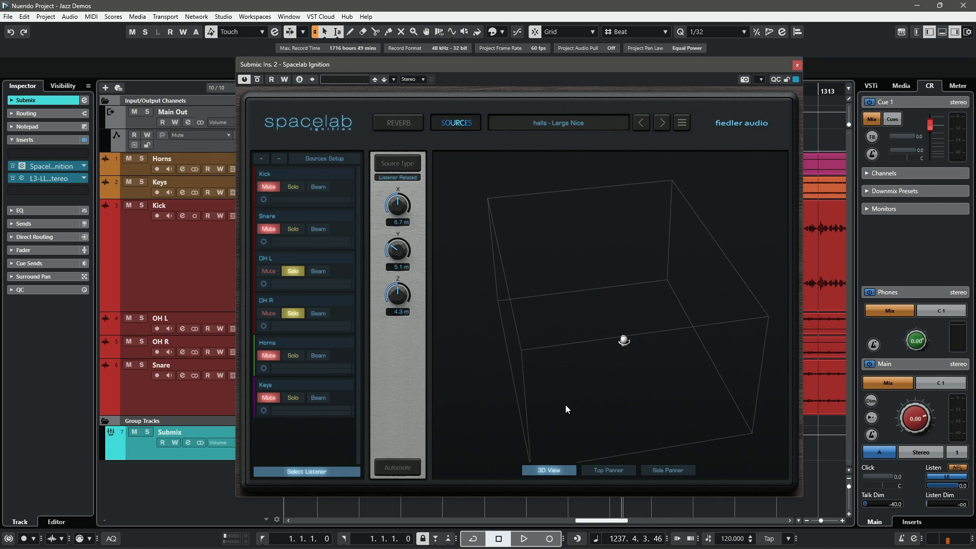
In the top panner, place the OH L source near the left wall at about X -5.8 m, Y 0.8 m during playback
left_click(609, 471)
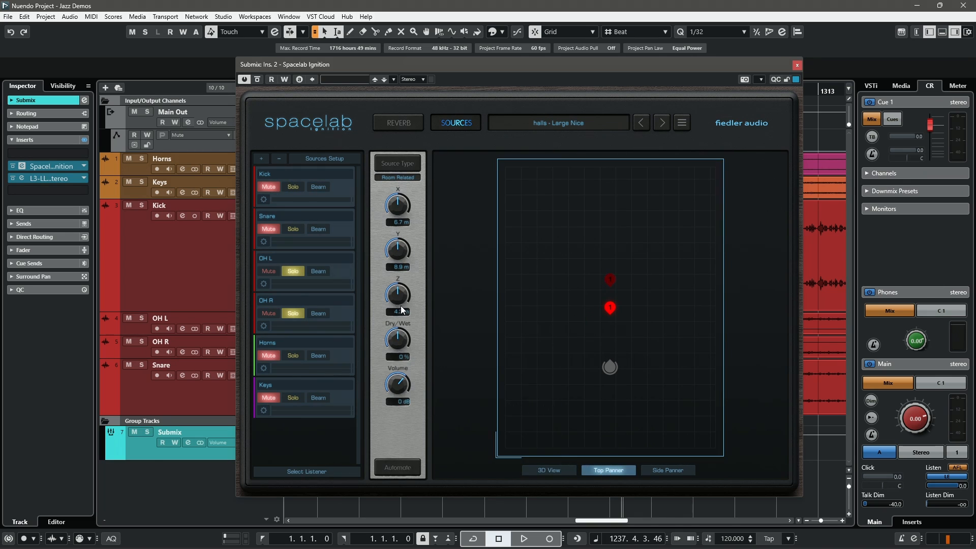
left_click(351, 275)
left_click_drag(388, 226, 403, 222)
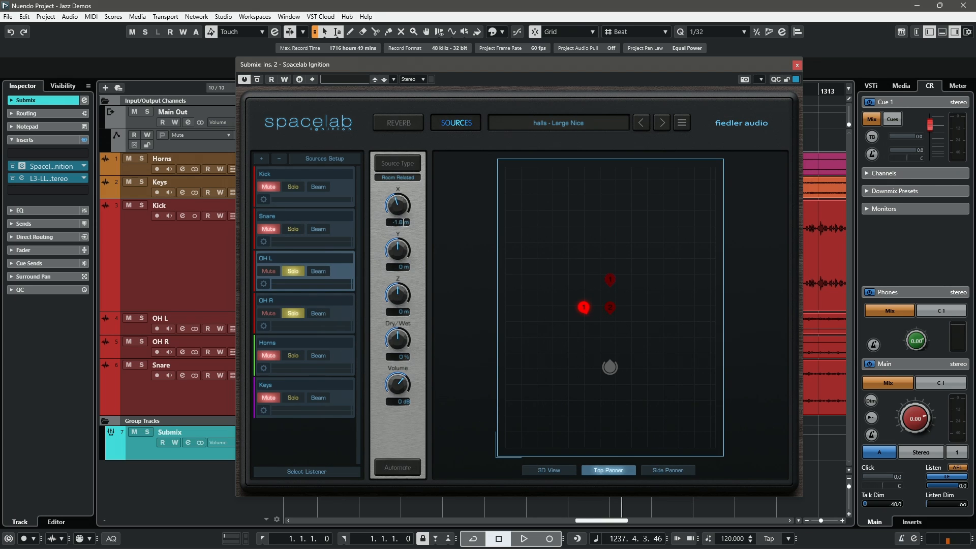
key("space")
left_click_drag(582, 310, 512, 294)
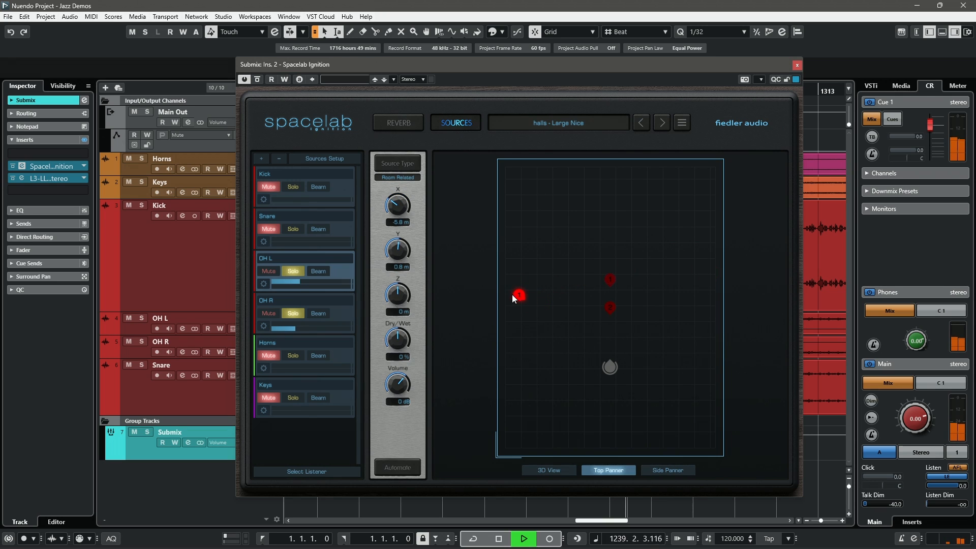
Place the OH R source near the right wall at about X 5.4 m, Y -6 m
left_click(343, 317)
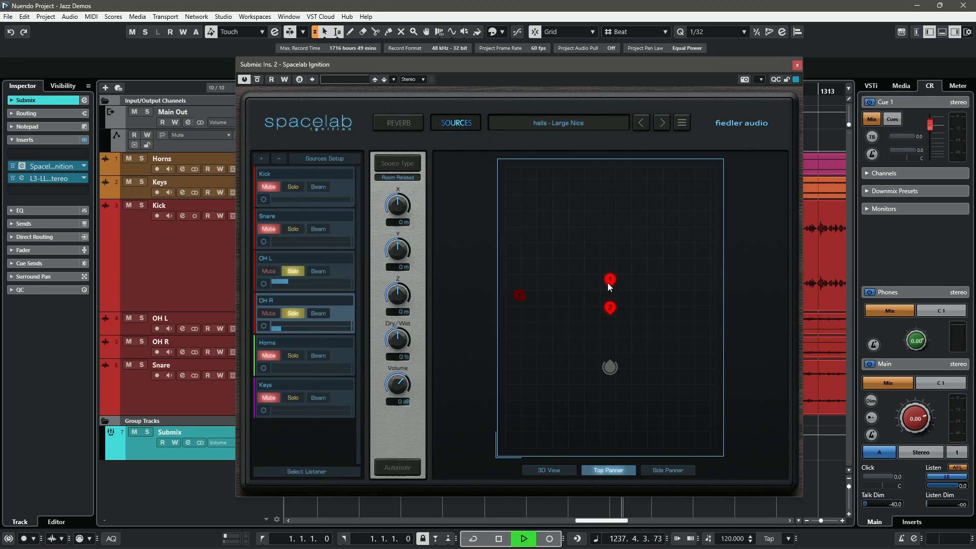
left_click_drag(402, 249, 402, 244)
left_click_drag(401, 208, 419, 178)
left_click_drag(673, 256, 700, 389)
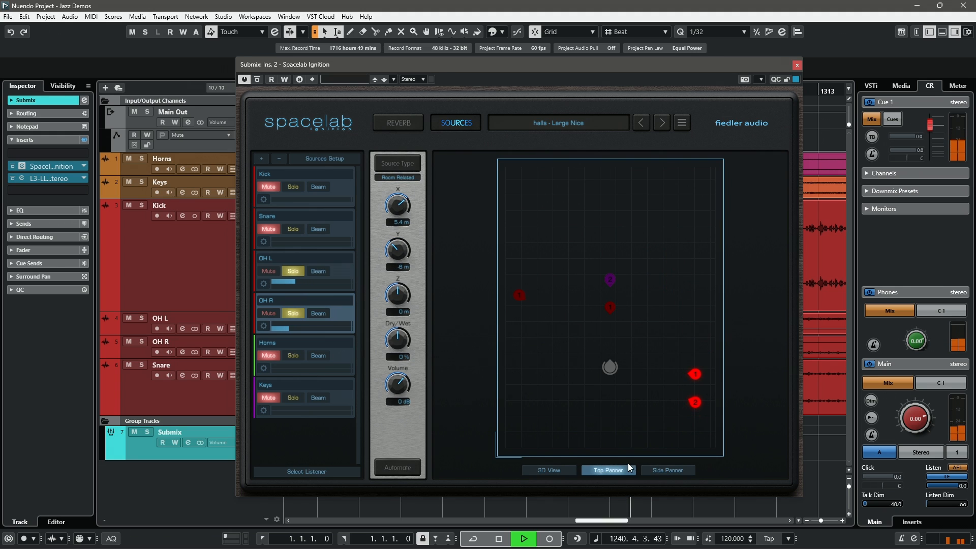
Reset the OH R source's X and Y, and move it in the side panner to about Y -2.4 m, Z -3.3 m
left_click(681, 470)
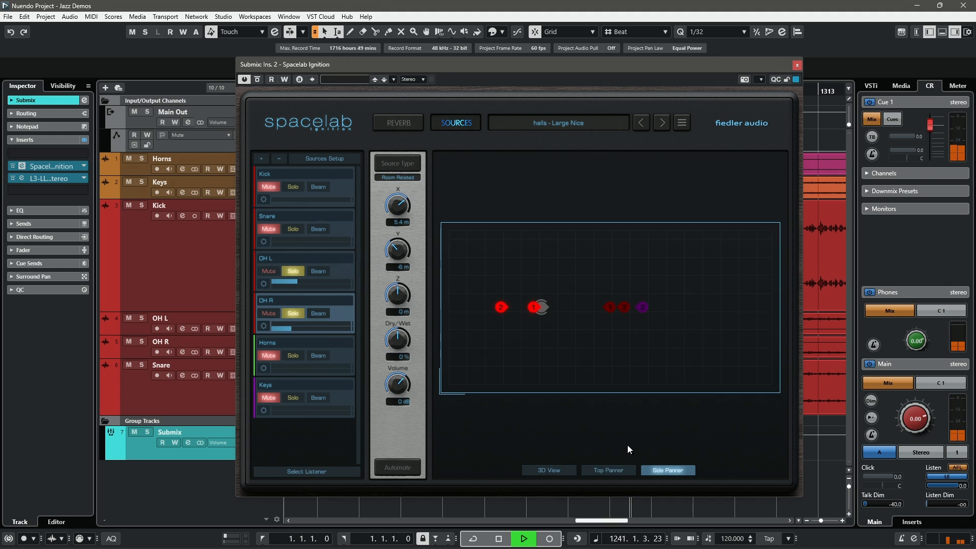
double_click(399, 250)
left_click_drag(402, 291, 403, 260)
double_click(398, 205)
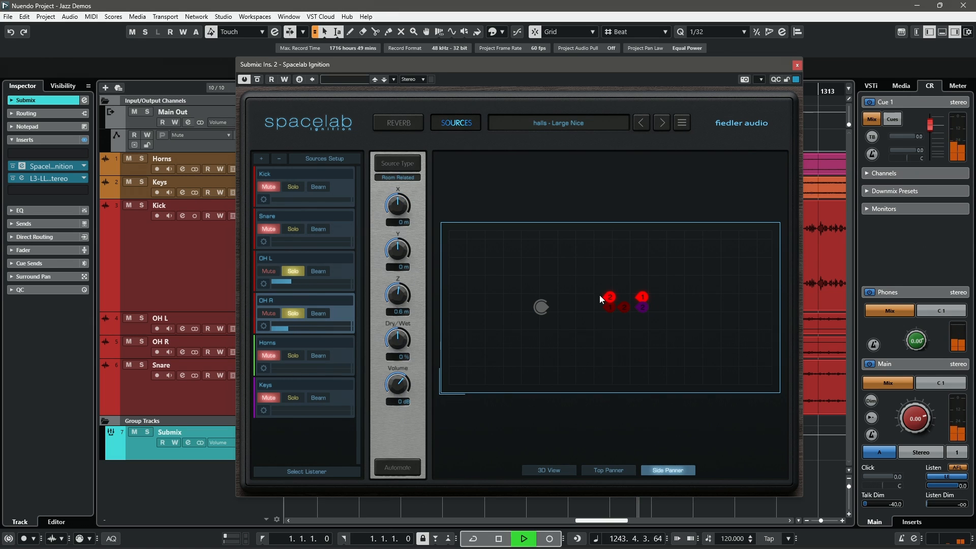
left_click_drag(600, 295, 570, 376)
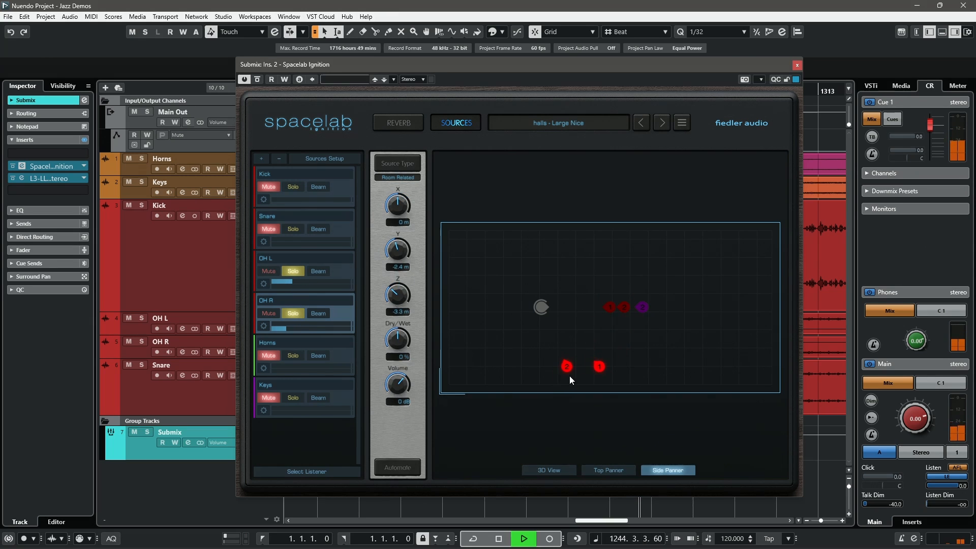
In the top panner, move the OH R source near the right wall beside the listener, and select the OH L source
left_click(552, 471)
left_click(613, 471)
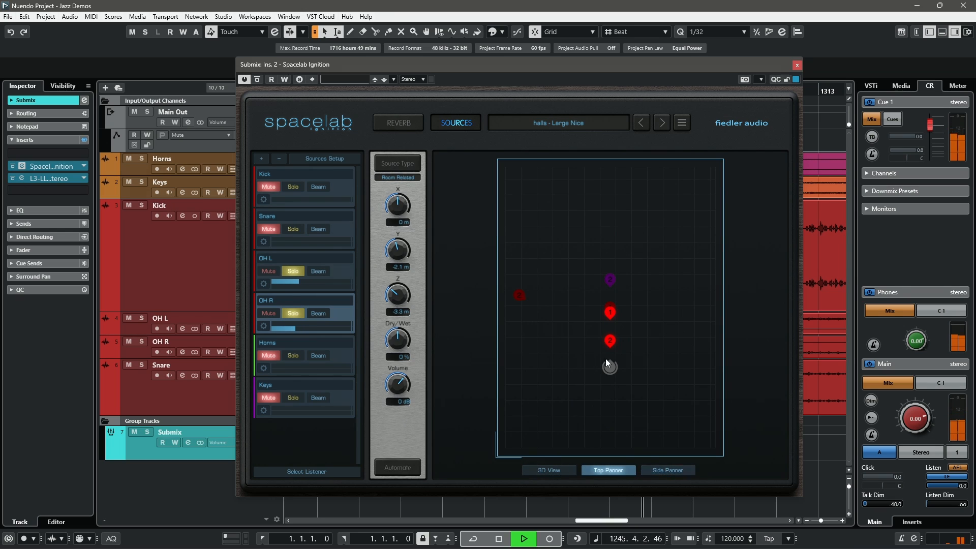
left_click(609, 313)
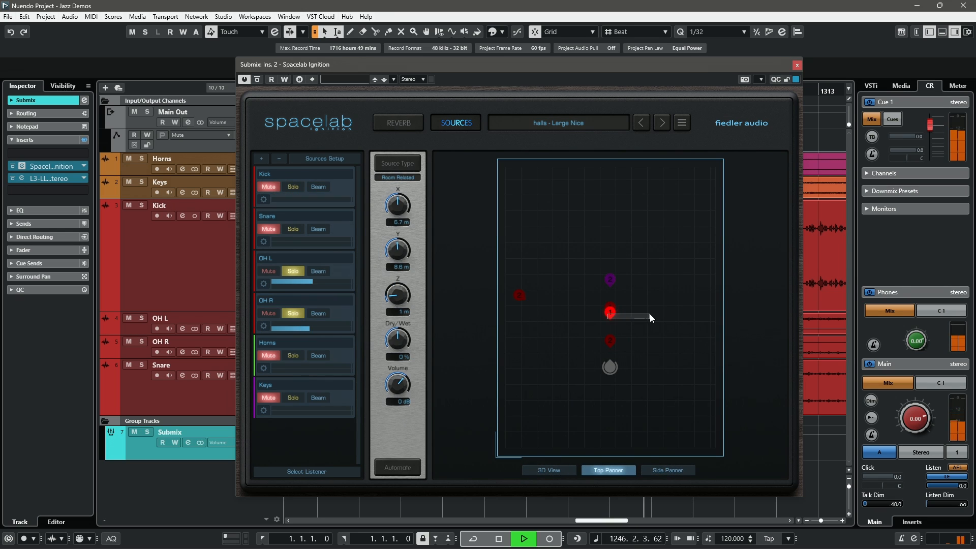
left_click(338, 328)
left_click_drag(618, 314, 702, 360)
left_click(340, 274)
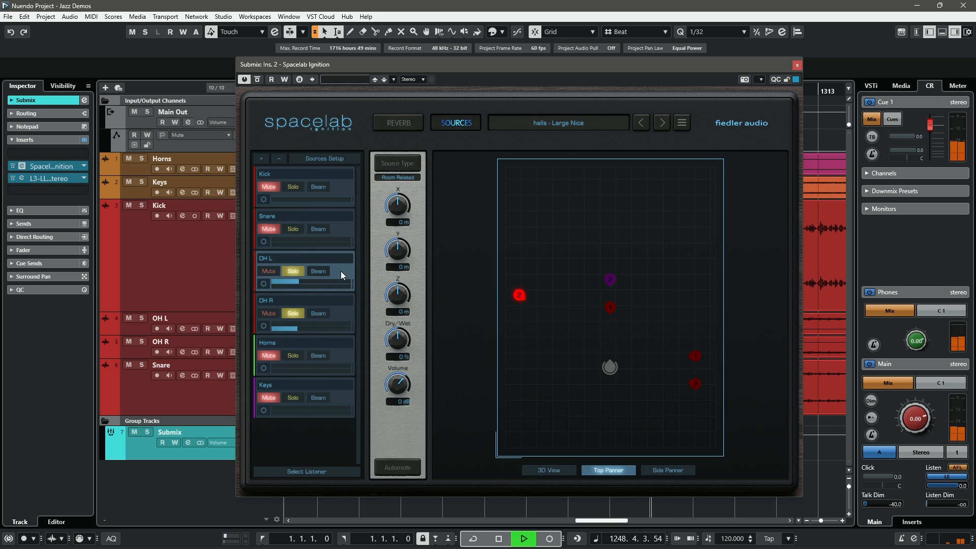
Clear the solo on the OH L and OH R sources and stop playback
left_click(293, 271)
left_click(293, 314)
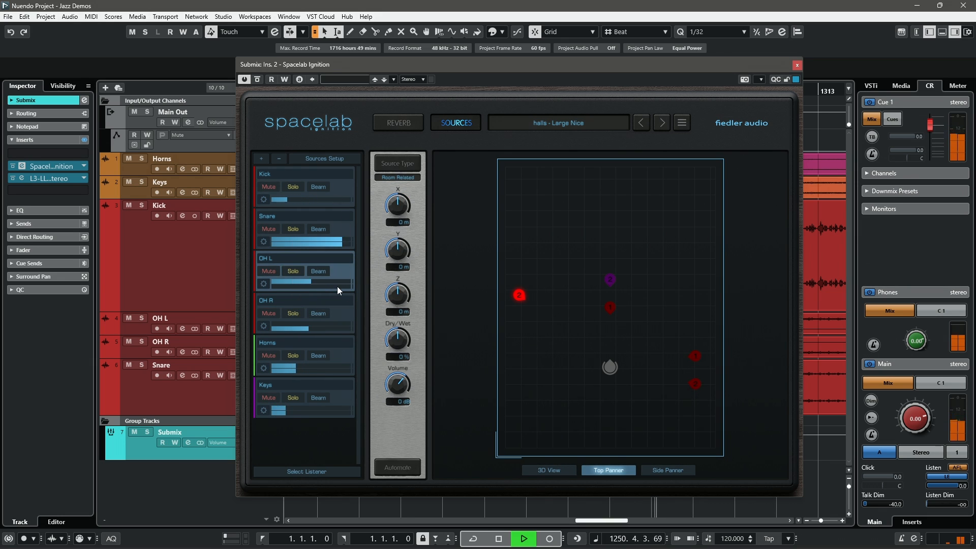
key("space")
Solo the Snare source during playback and set its Dry/Wet to about -54% and its Volume to about -5 dB
left_click(268, 237)
left_click(292, 230)
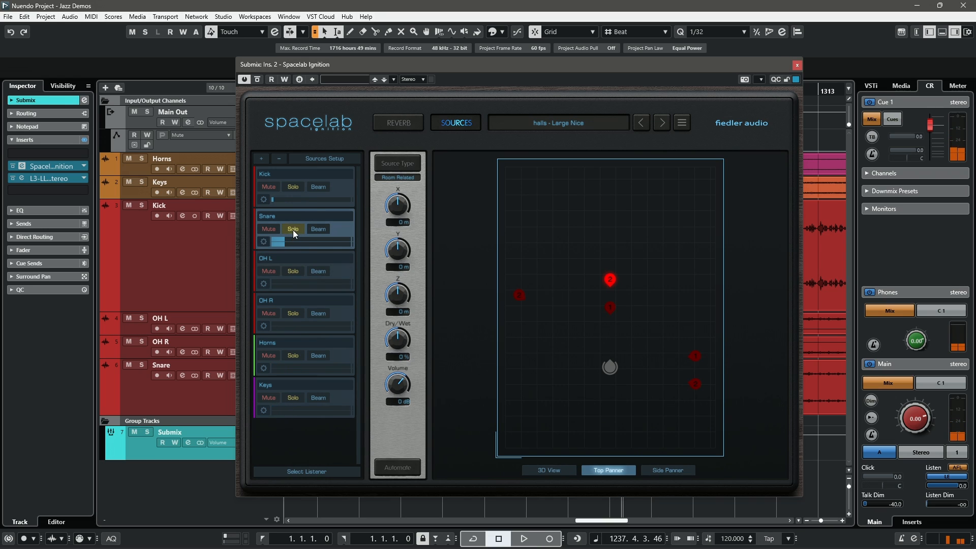
key("space")
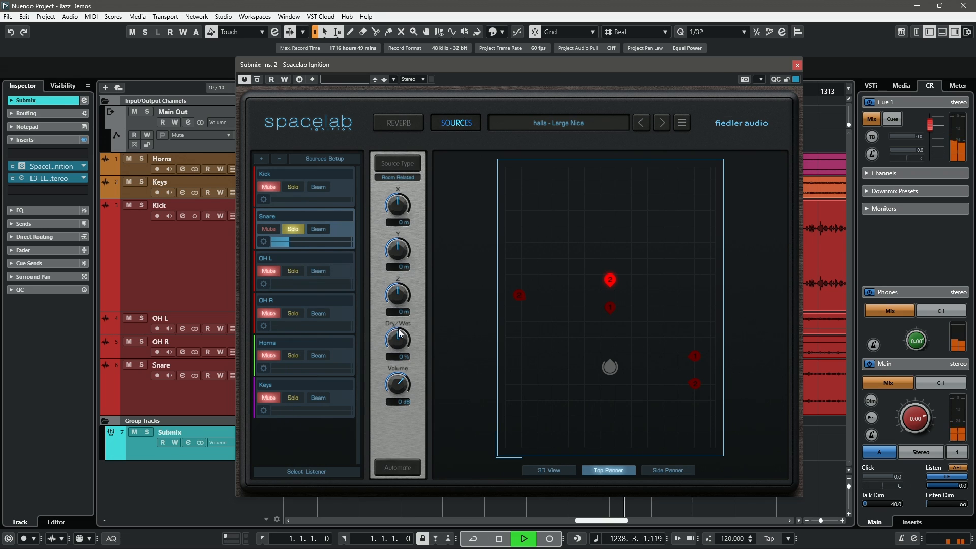
left_click_drag(399, 334, 405, 329)
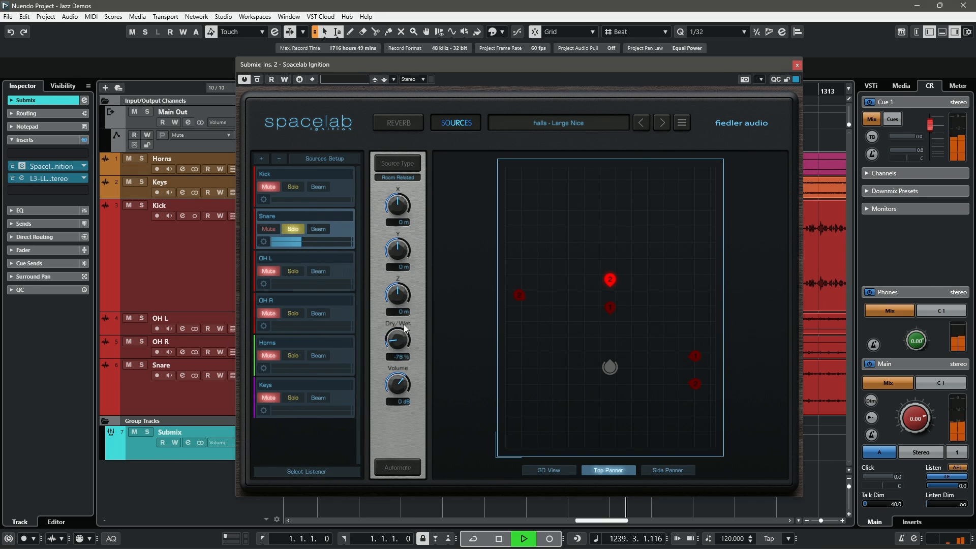
mouse_move(399, 385)
left_mouse_down()
mouse_move(392, 411)
mouse_move(395, 400)
left_mouse_up()
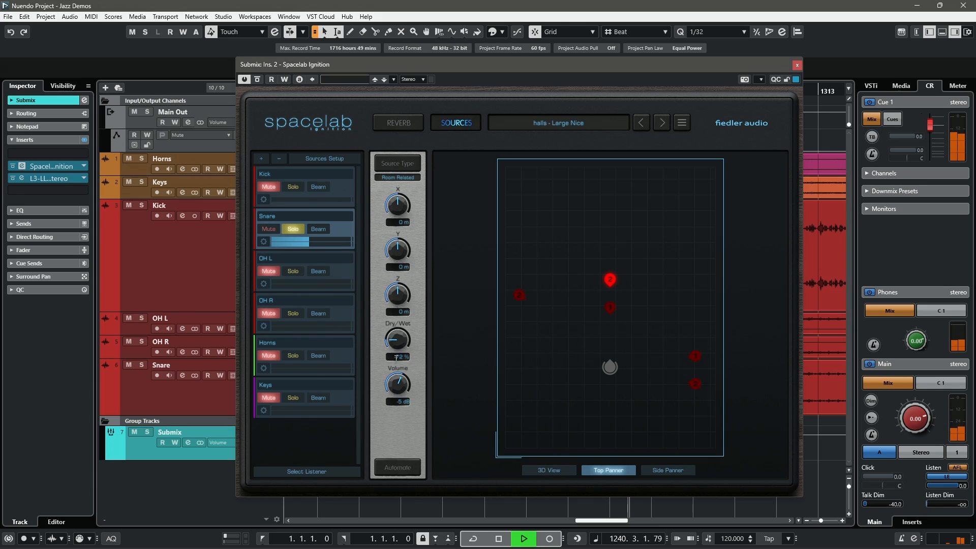
left_click_drag(396, 357, 418, 325)
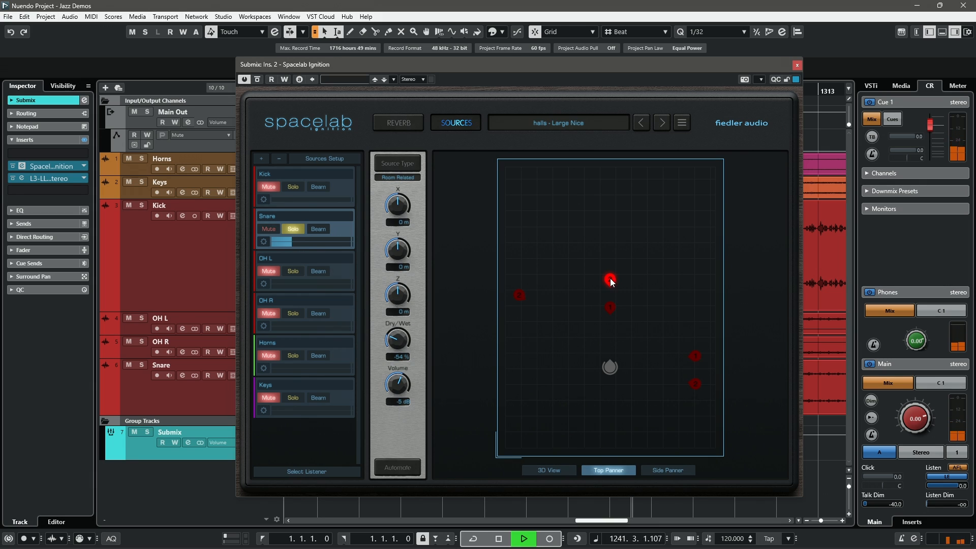
Move the Snare source to about X 0.1 m, Y -3.8 m, set Dry/Wet -20% and Volume -12.8 dB, and clear its solo
left_click_drag(612, 283, 609, 337)
left_click_drag(405, 355, 409, 306)
left_click(290, 227)
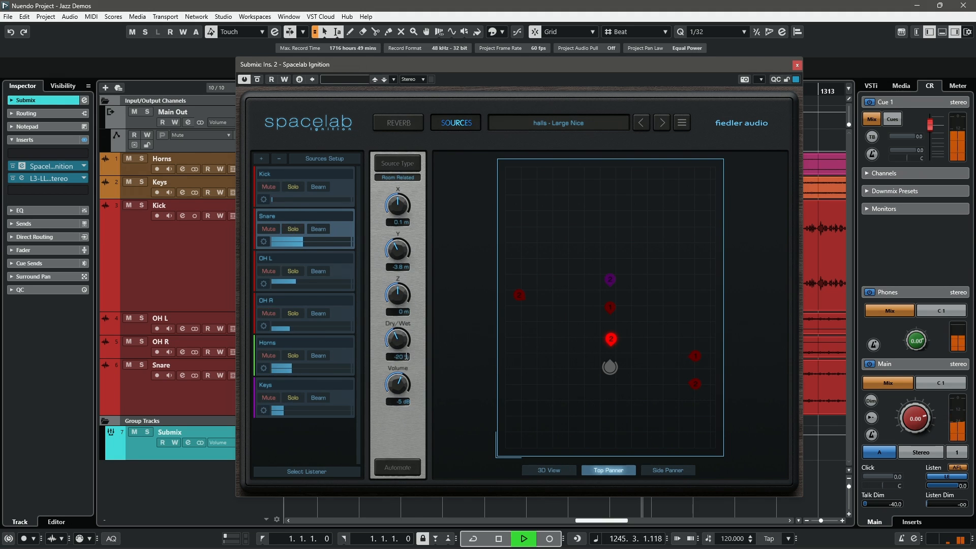
mouse_move(400, 385)
left_mouse_down()
mouse_move(397, 407)
mouse_move(402, 398)
left_mouse_up()
Solo the Kick source, set its Dry/Wet to -100% and Volume to about 4.8 dB, and clear the solo
left_click(293, 187)
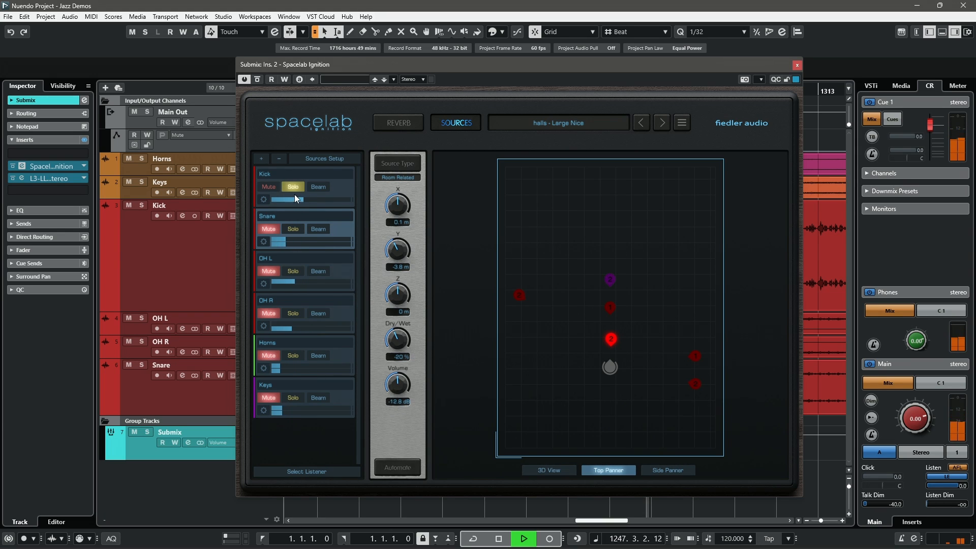
left_click(334, 191)
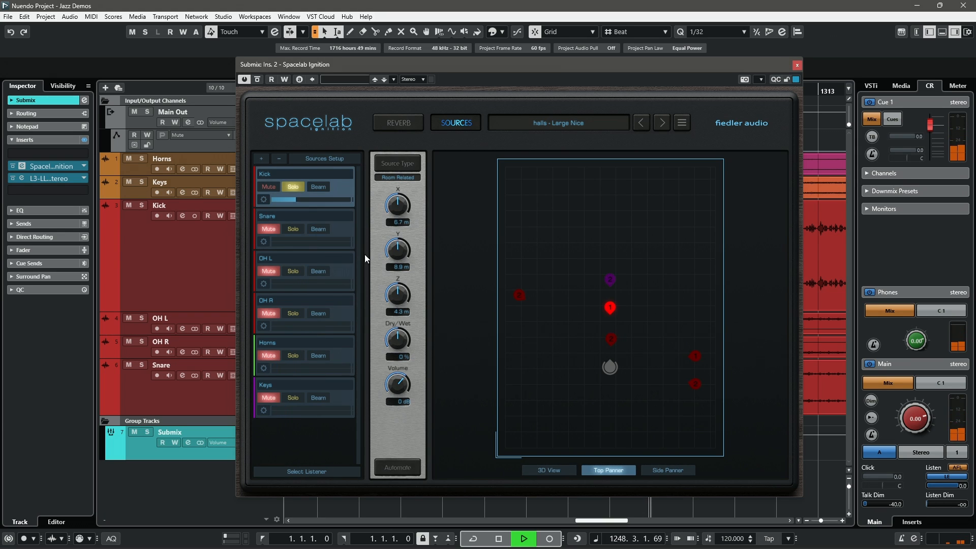
left_click_drag(397, 341, 368, 452)
left_click_drag(398, 392, 399, 387)
left_click(294, 188)
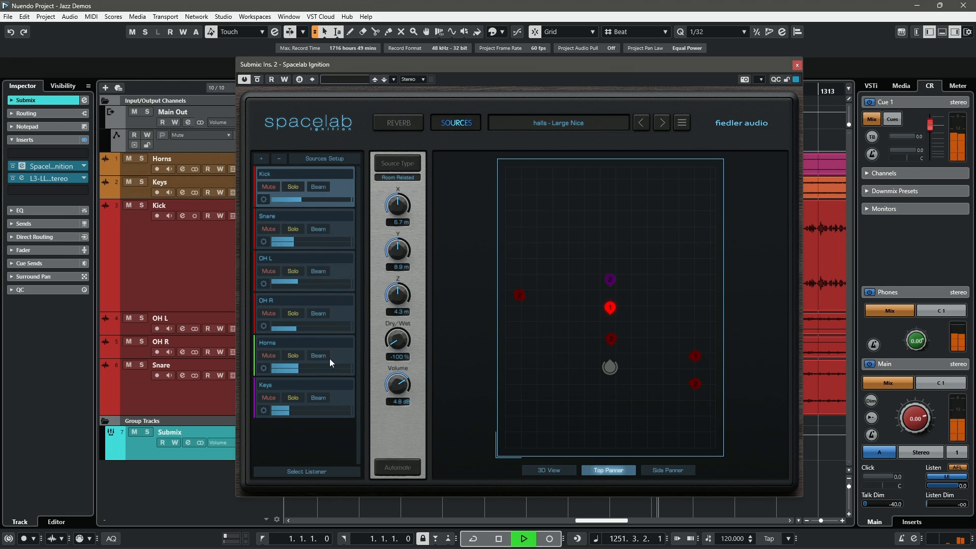
Solo the Horns source and place it at about X -5.3 m, Y 4.2 m, Z 2.4 m, and show the room in 3D
left_click(292, 355)
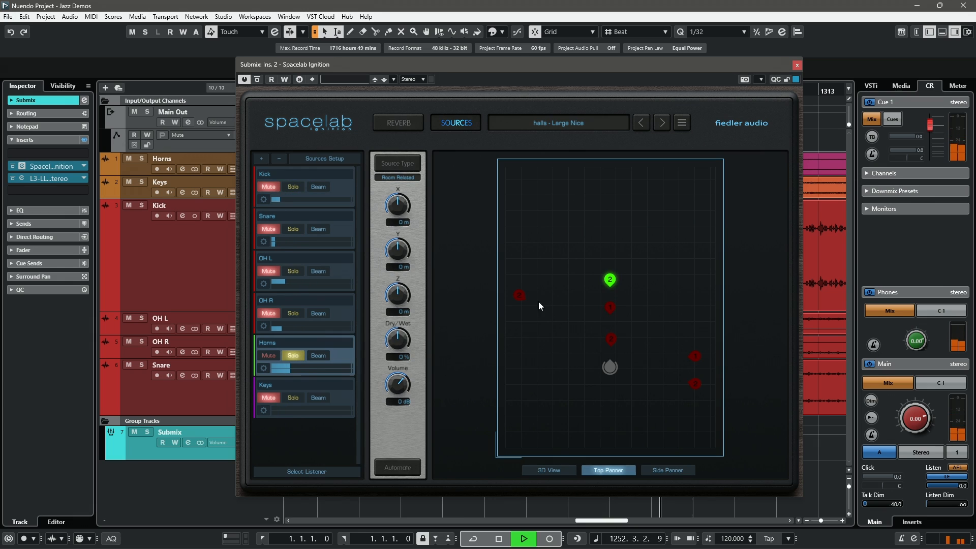
mouse_move(608, 276)
left_mouse_down()
mouse_move(532, 229)
mouse_move(519, 199)
mouse_move(521, 209)
left_mouse_up()
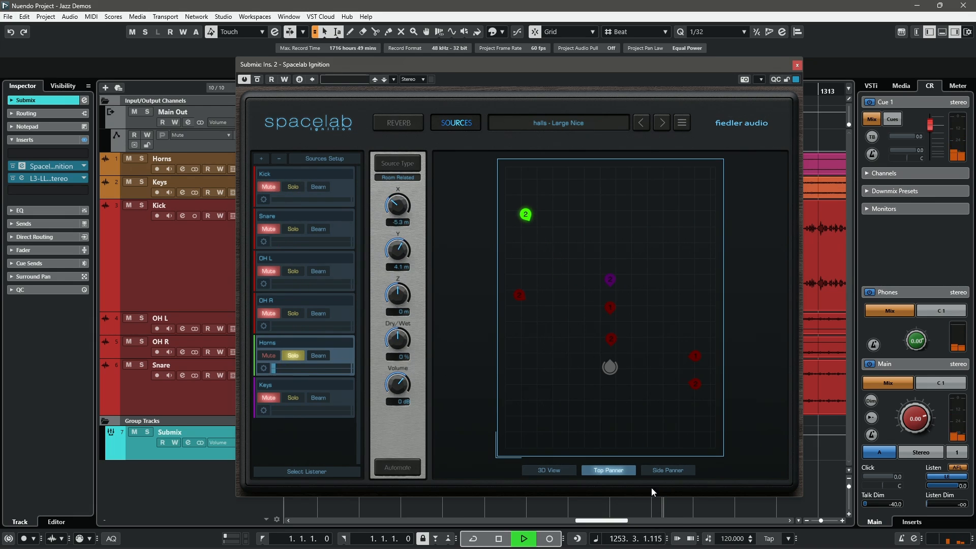
left_click(666, 471)
mouse_move(716, 309)
left_mouse_down()
mouse_move(717, 269)
mouse_move(668, 270)
mouse_move(618, 394)
mouse_move(578, 401)
mouse_move(731, 286)
mouse_move(708, 258)
left_mouse_up()
left_click(539, 471)
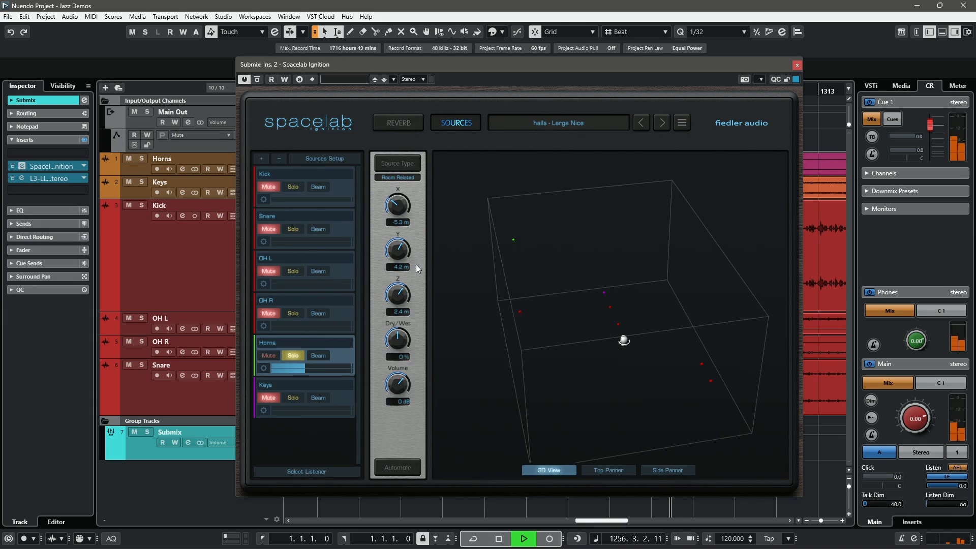
Set the Horns source's position to Z 1.8 m, Y 0 m and X -5.7 m
mouse_move(398, 294)
left_mouse_down()
mouse_move(396, 346)
mouse_move(410, 296)
left_mouse_up()
left_click_drag(399, 248, 399, 267)
mouse_move(398, 204)
left_mouse_down()
mouse_move(481, 147)
mouse_move(421, 209)
mouse_move(364, 325)
mouse_move(299, 358)
left_mouse_up()
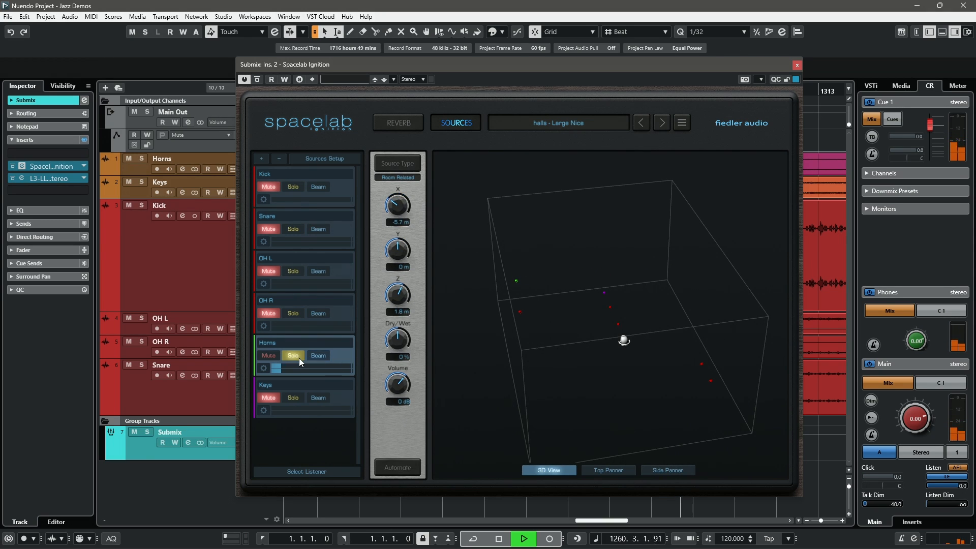
Solo Keys, set Dry/Wet -100%, place it at about X 4.2 m, Y -13.5 m, Z 2 m, and clear the solo
left_click(293, 397)
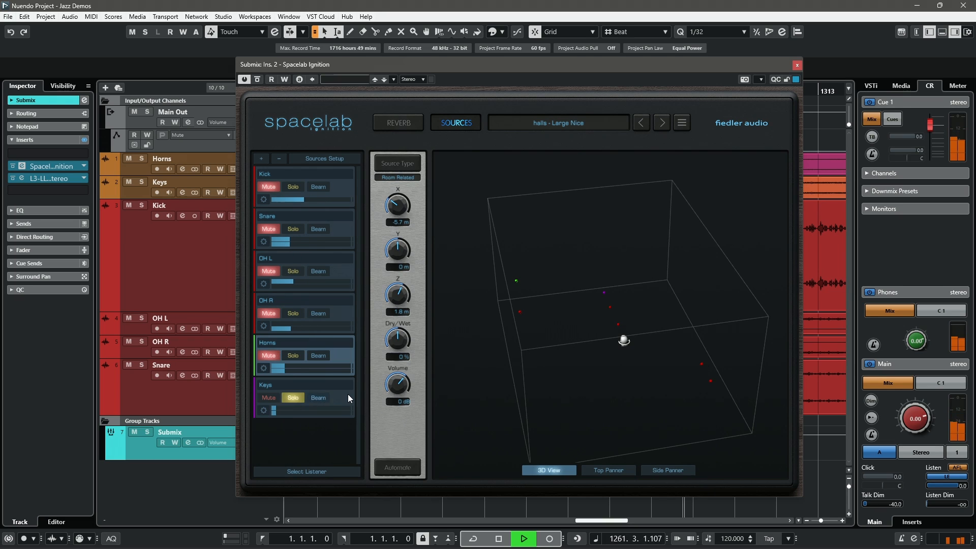
left_click(348, 398)
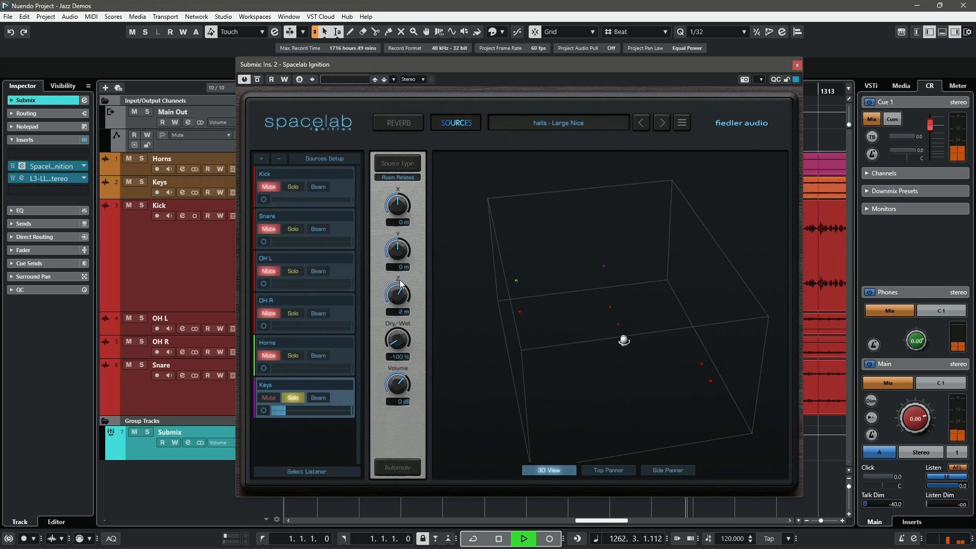
mouse_move(398, 248)
left_mouse_down()
mouse_move(407, 225)
mouse_move(397, 289)
left_mouse_up()
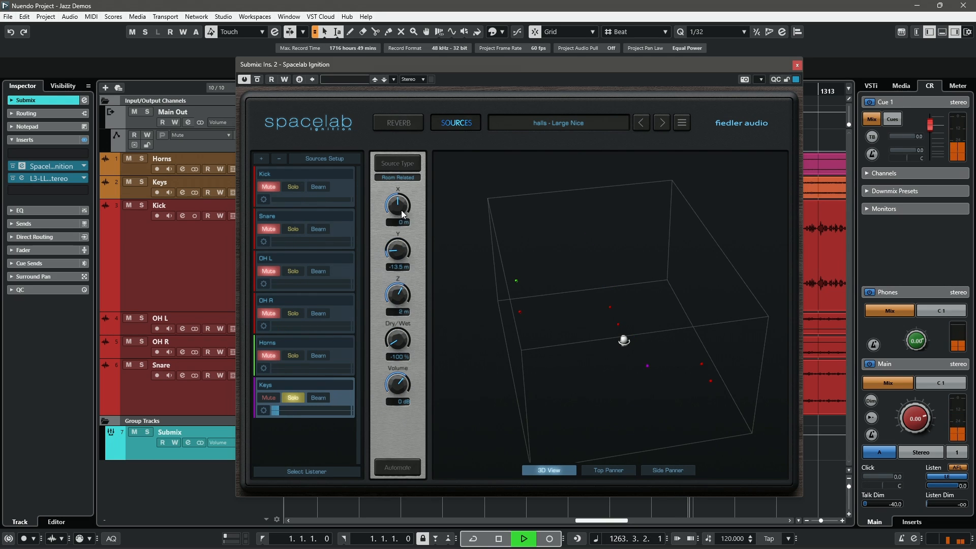
left_click(294, 397)
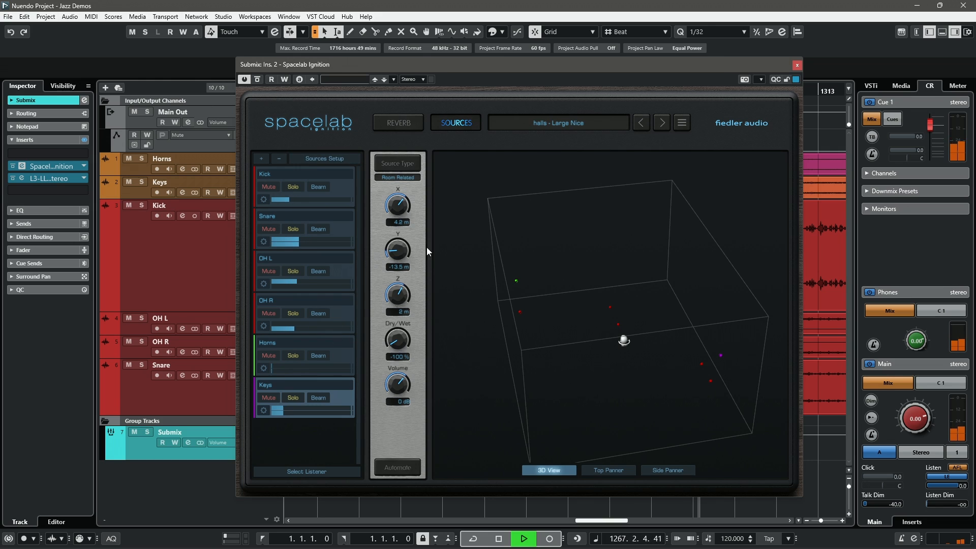
Bypass Spacelab Ignition and the SpacelabBeam inserts on the Horns through Snare tracks, and play the mix without spatial processing
left_click(258, 80)
key("space")
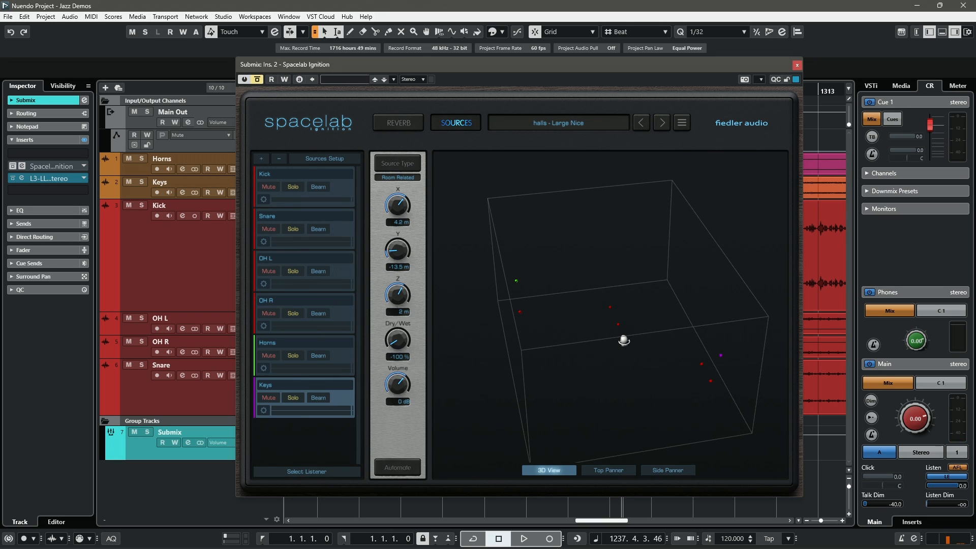
left_click(178, 366)
left_click(178, 159, "shift")
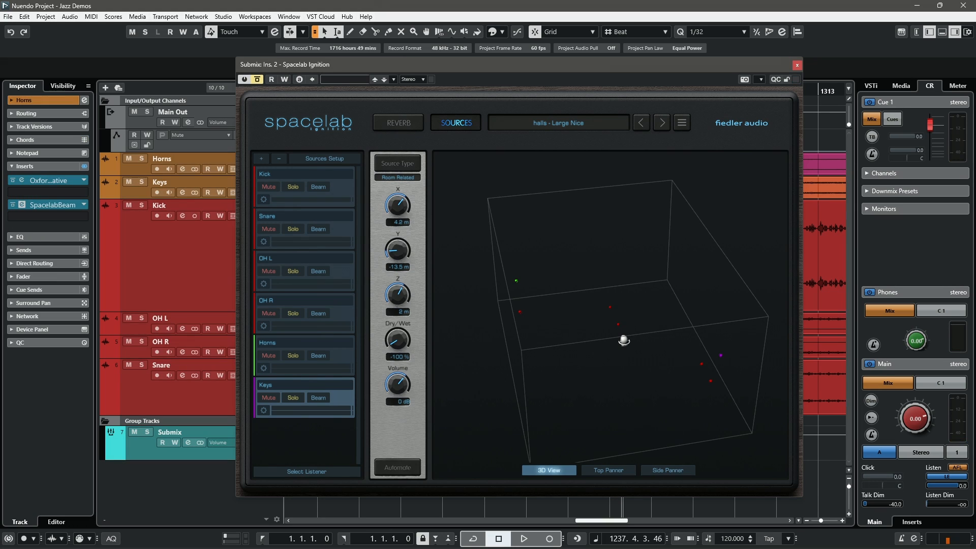
left_click(13, 205, "alt+shift")
key("space")
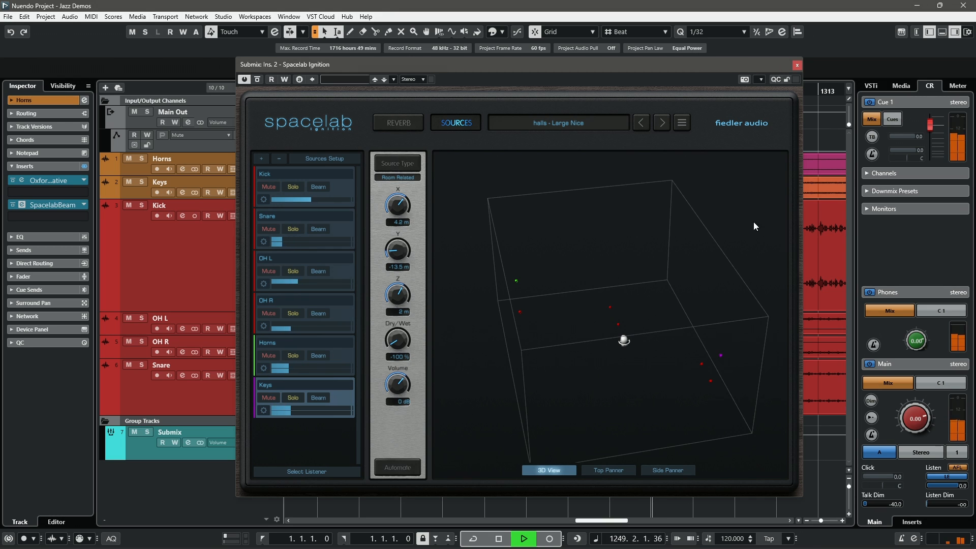
Stop playback, set the reverb's binaural mode to Space - A1, and restart playback
key("space")
left_click(397, 123)
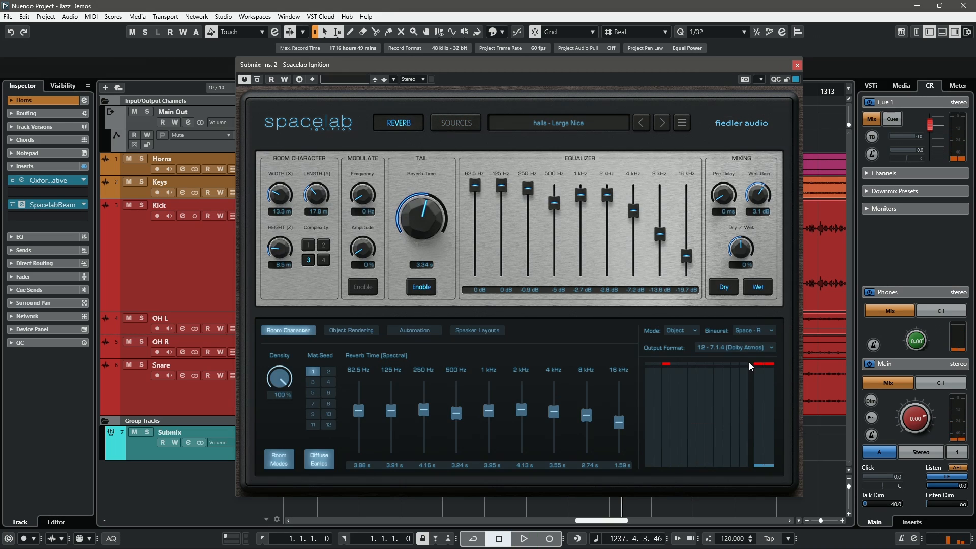
left_click(753, 331)
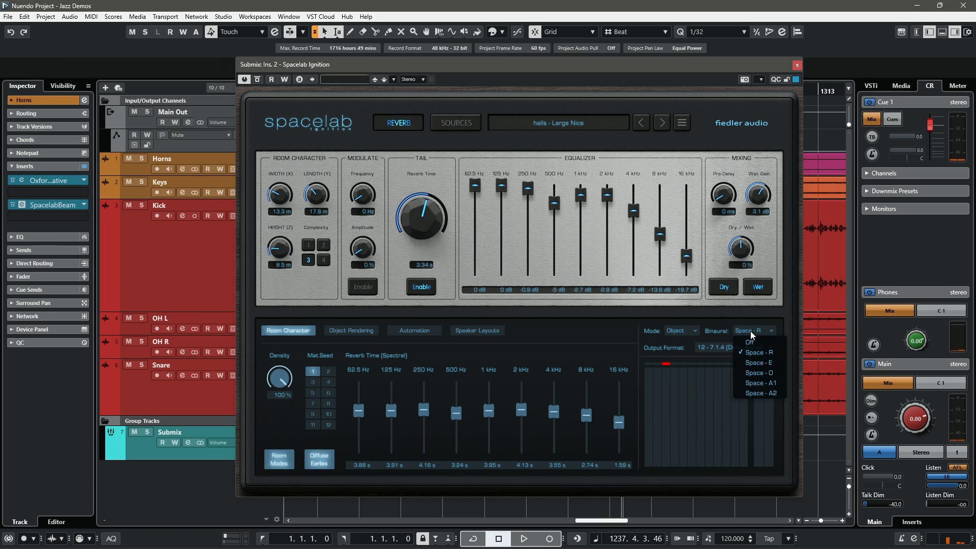
left_click(766, 387)
key("space")
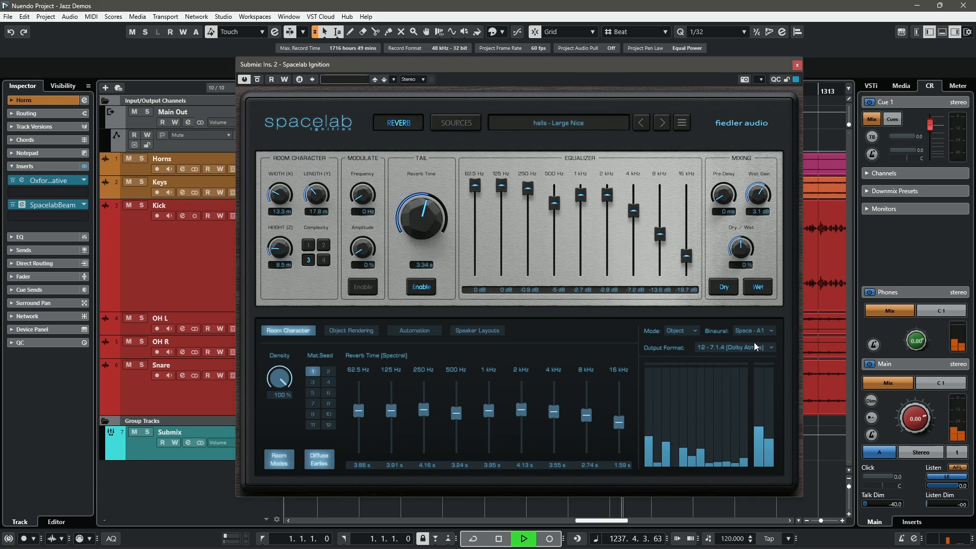
Audition the binaural modes Space - A2, Space - E and Space - O, return to Space - A1, and stop playback
left_click(754, 331)
left_click(761, 393)
left_click(753, 332)
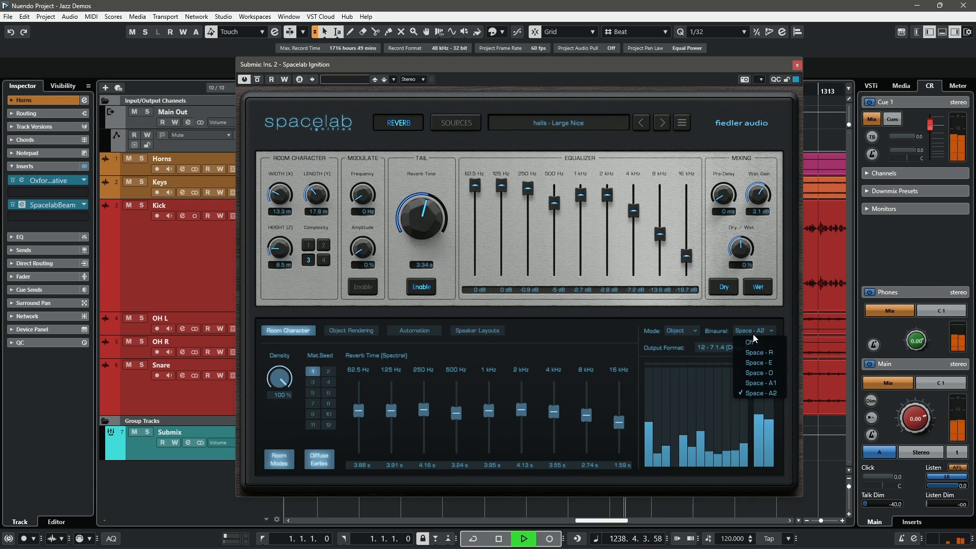
left_click(758, 364)
left_click(752, 332)
left_click(756, 376)
left_click(758, 332)
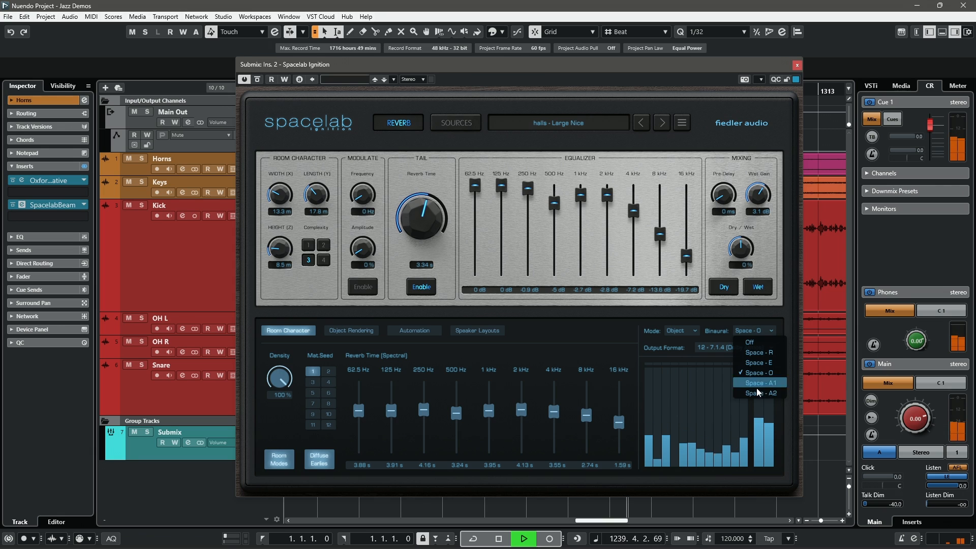
left_click(761, 385)
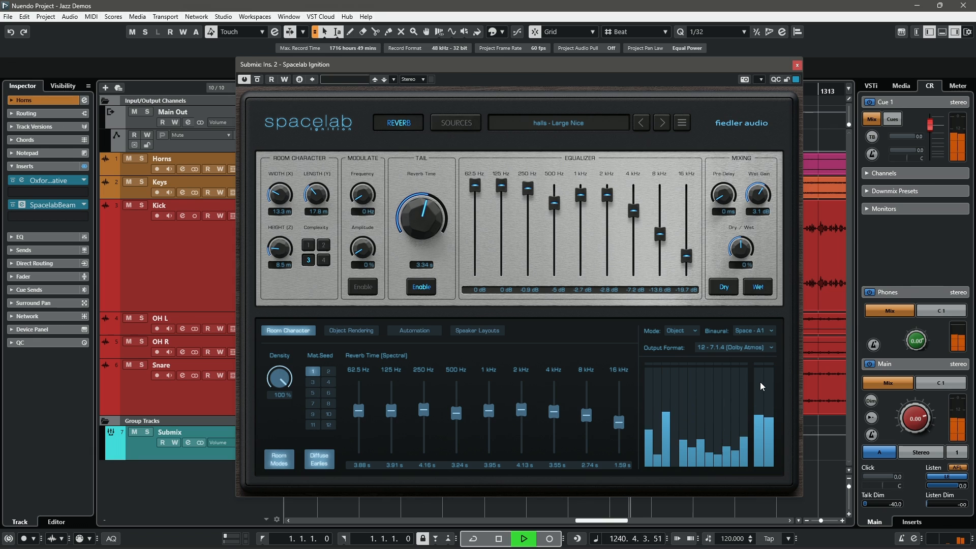
key("space")
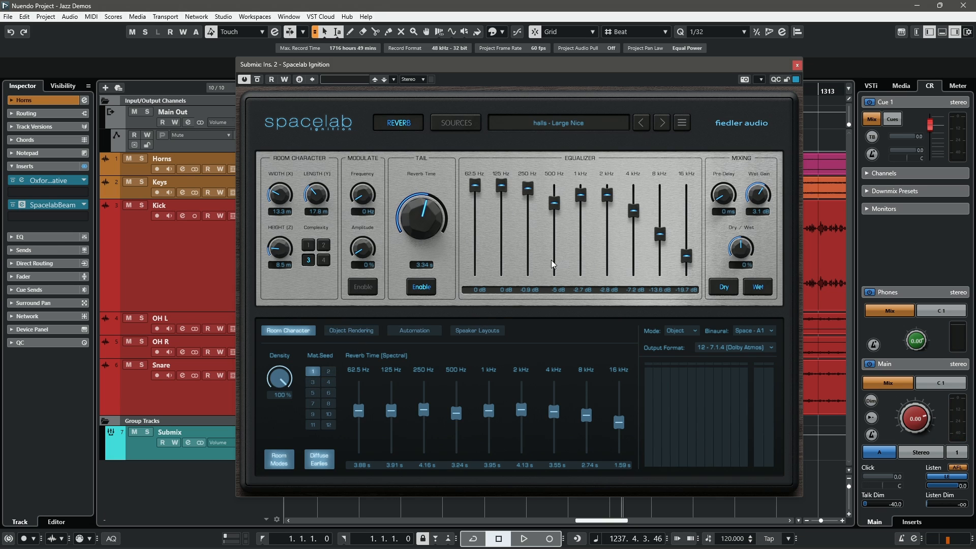
Audition the factory presets halls - Small Nice and plates - Large during playback
left_click(572, 125)
mouse_move(512, 143)
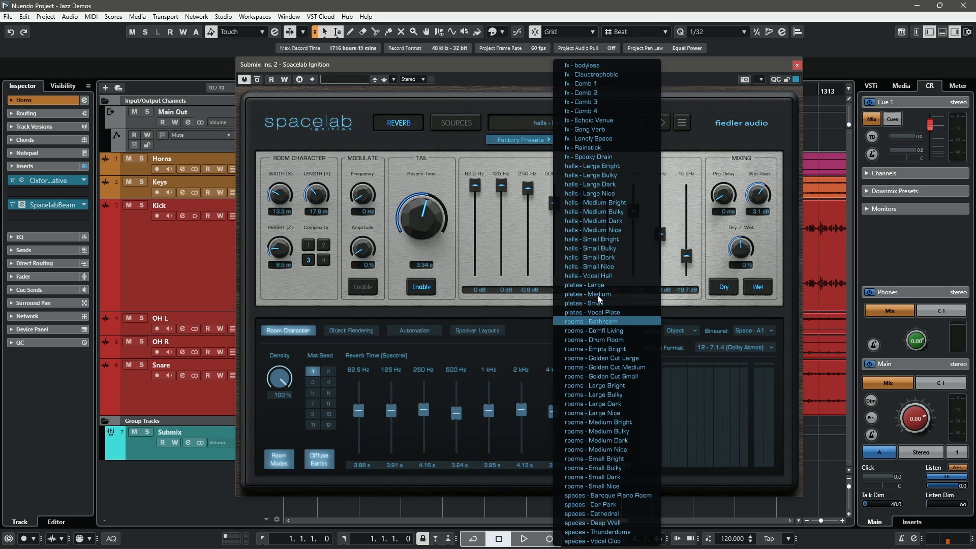
left_click(602, 267)
key("space")
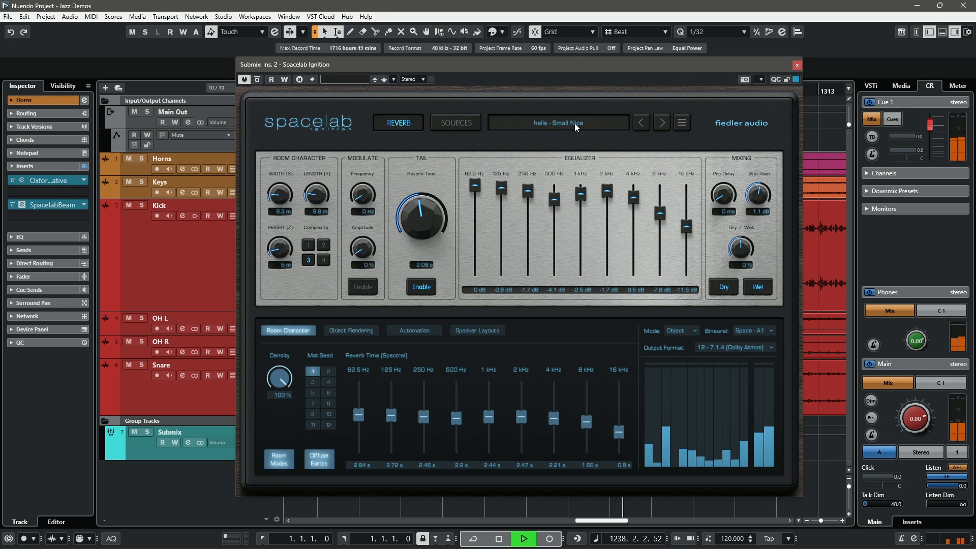
left_click(576, 127)
mouse_move(544, 140)
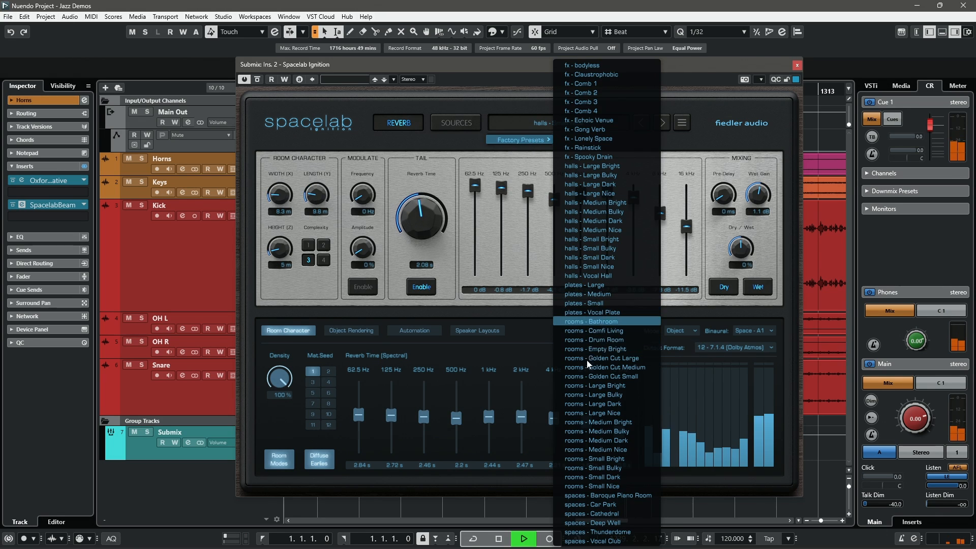
left_click(585, 284)
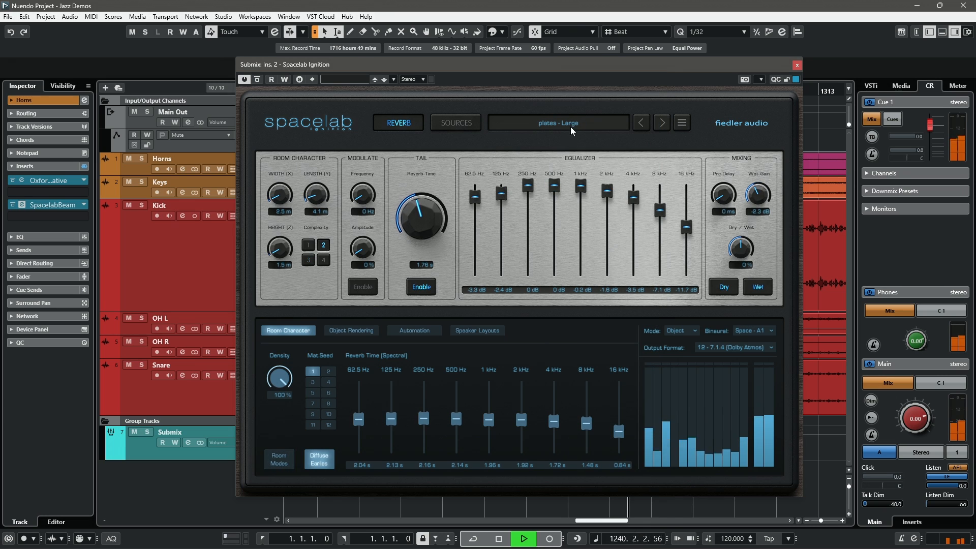
Load the factory preset spaces - Deep Well during playback
left_click(572, 131)
mouse_move(544, 140)
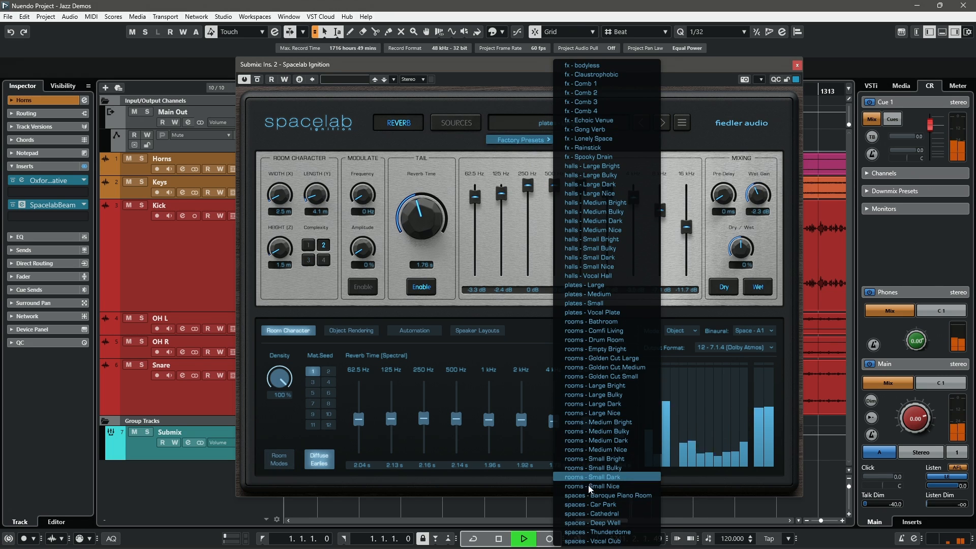
left_click(595, 523)
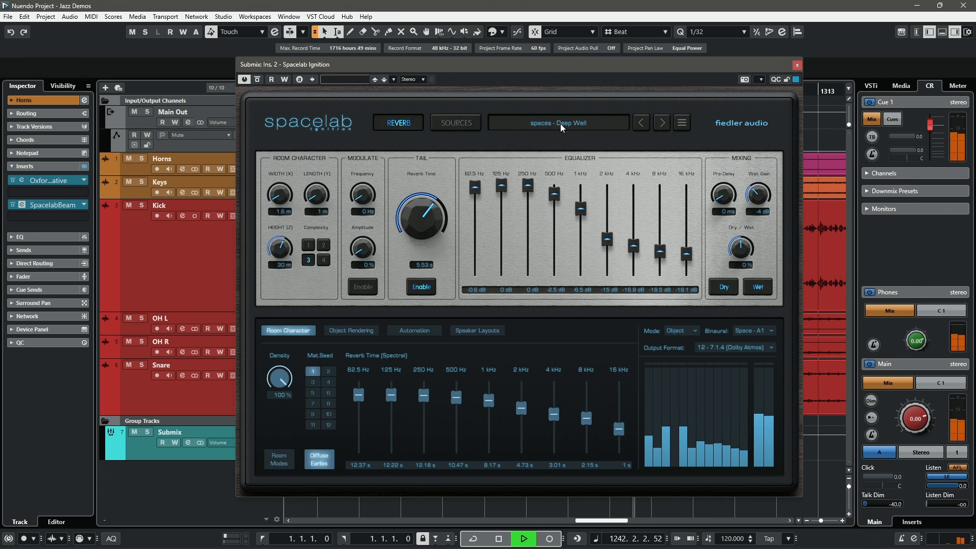
Audition the factory preset rooms - Golden Cut Small and load rooms - Medium Bulky during playback
left_click(560, 125)
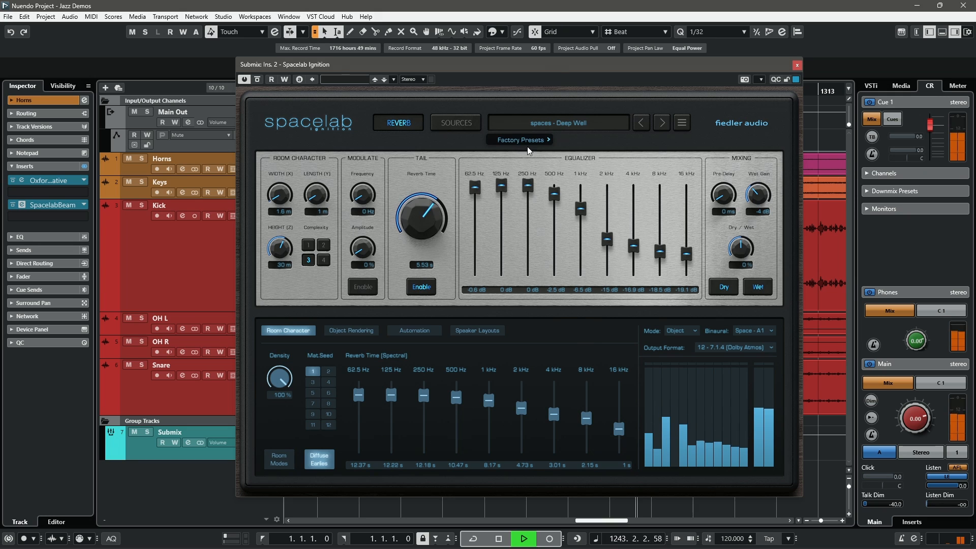
left_click(602, 377)
left_click(562, 125)
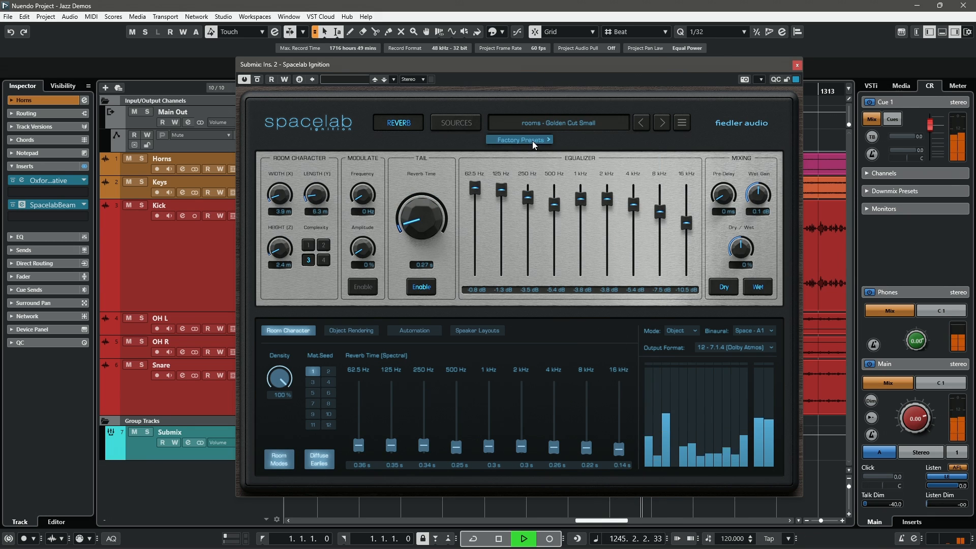
mouse_move(534, 142)
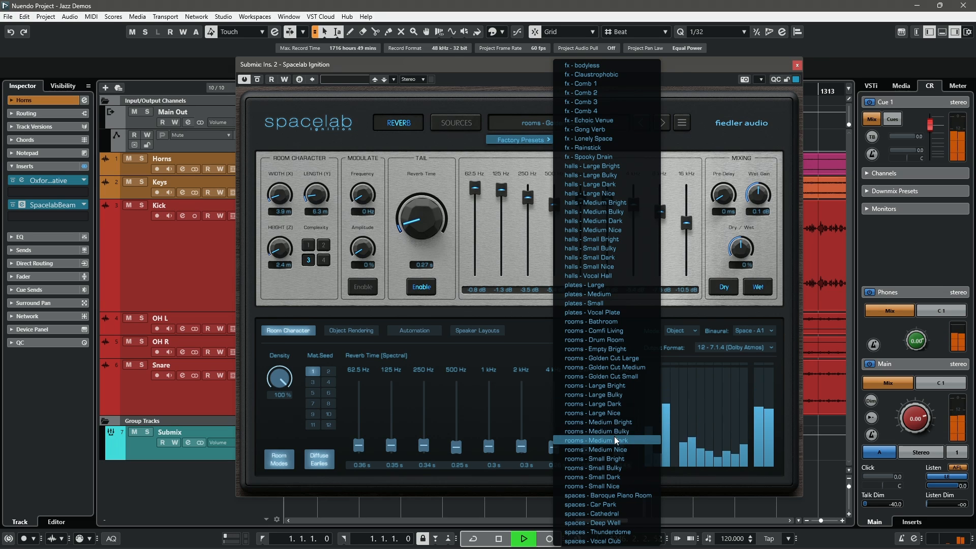
left_click(607, 431)
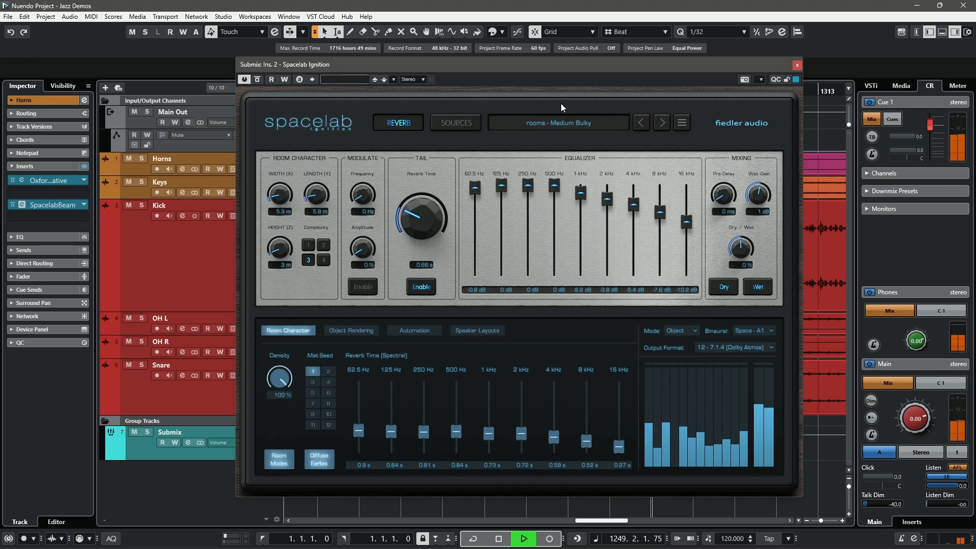
Disable the reverb's wet signal, restart playback to hear only the dry signal, re-enable wet, and stop playback
left_click(756, 290)
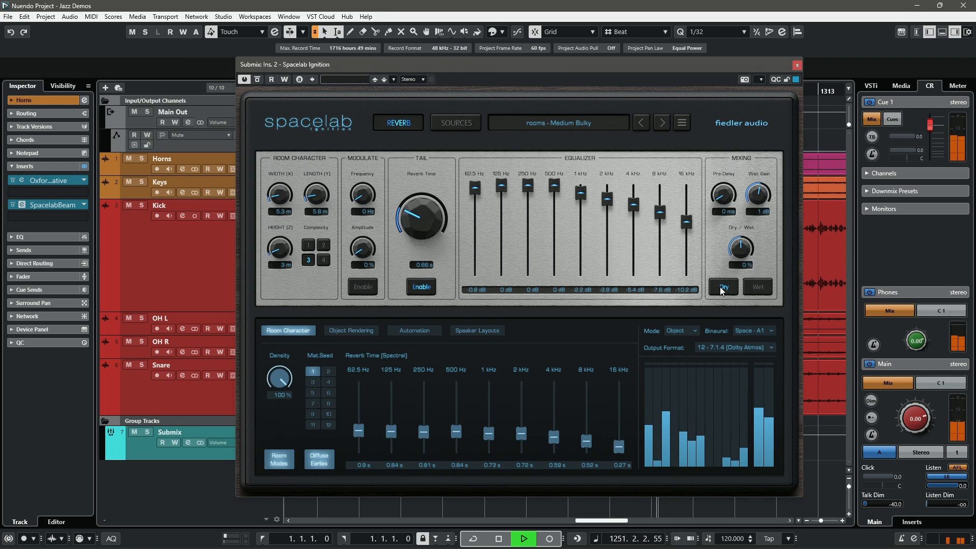
key("space")
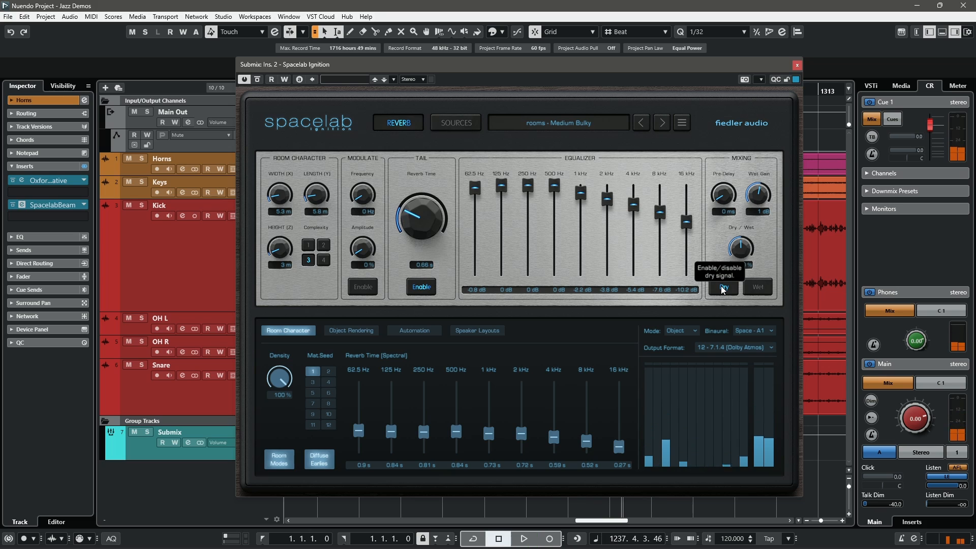
left_click(723, 289)
key("space")
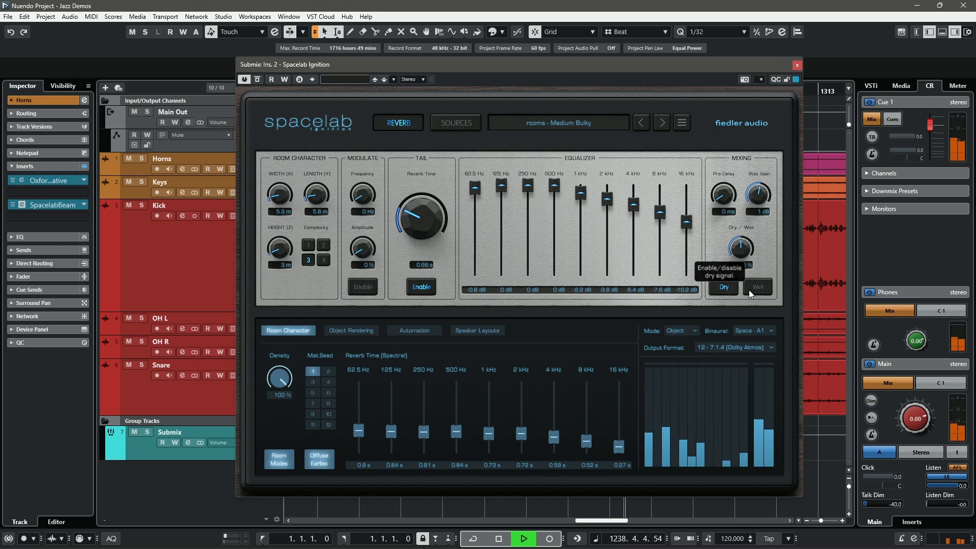
key("space")
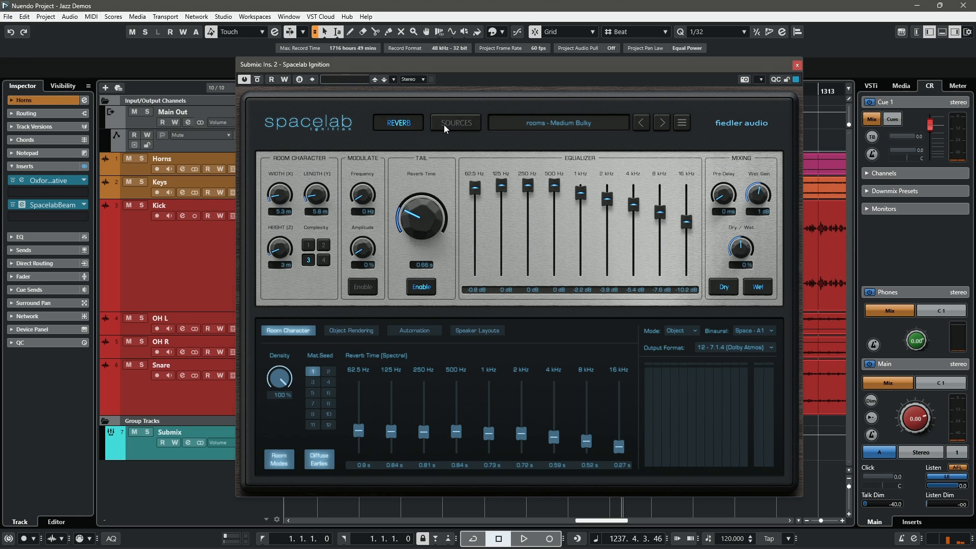
Switch the reverb's binaural mode to Off and set it back to Space - A1
left_click(755, 332)
left_click(752, 335)
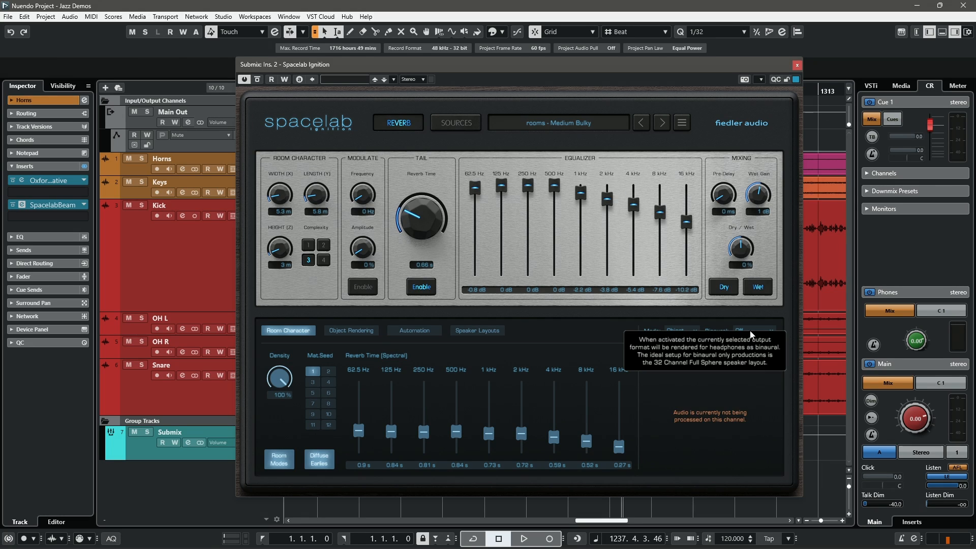
left_click(752, 334)
left_click(770, 384)
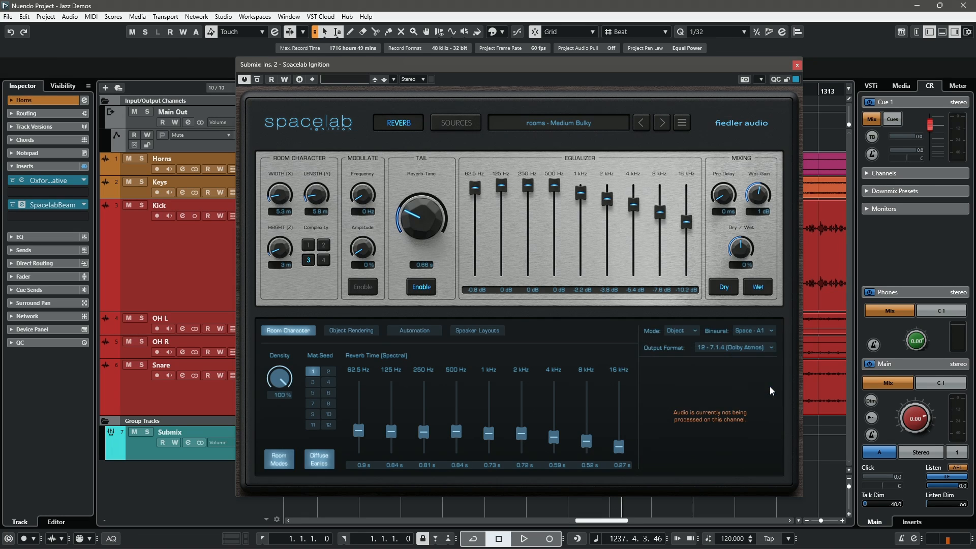